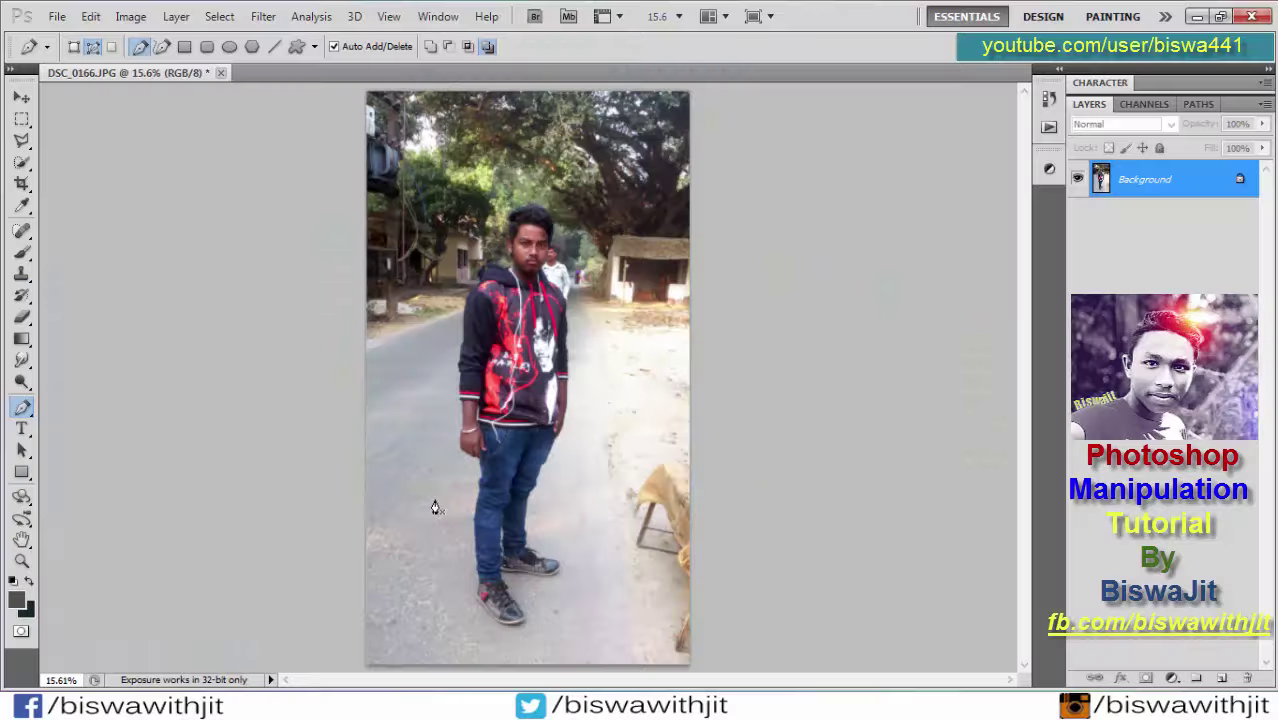
Zoom in on the man's legs in DSC_0166.JPG
key(z)
mouse_move(438, 508)
mouse_down()
mouse_move(494, 566)
mouse_move(456, 365)
mouse_move(408, 348)
mouse_up()
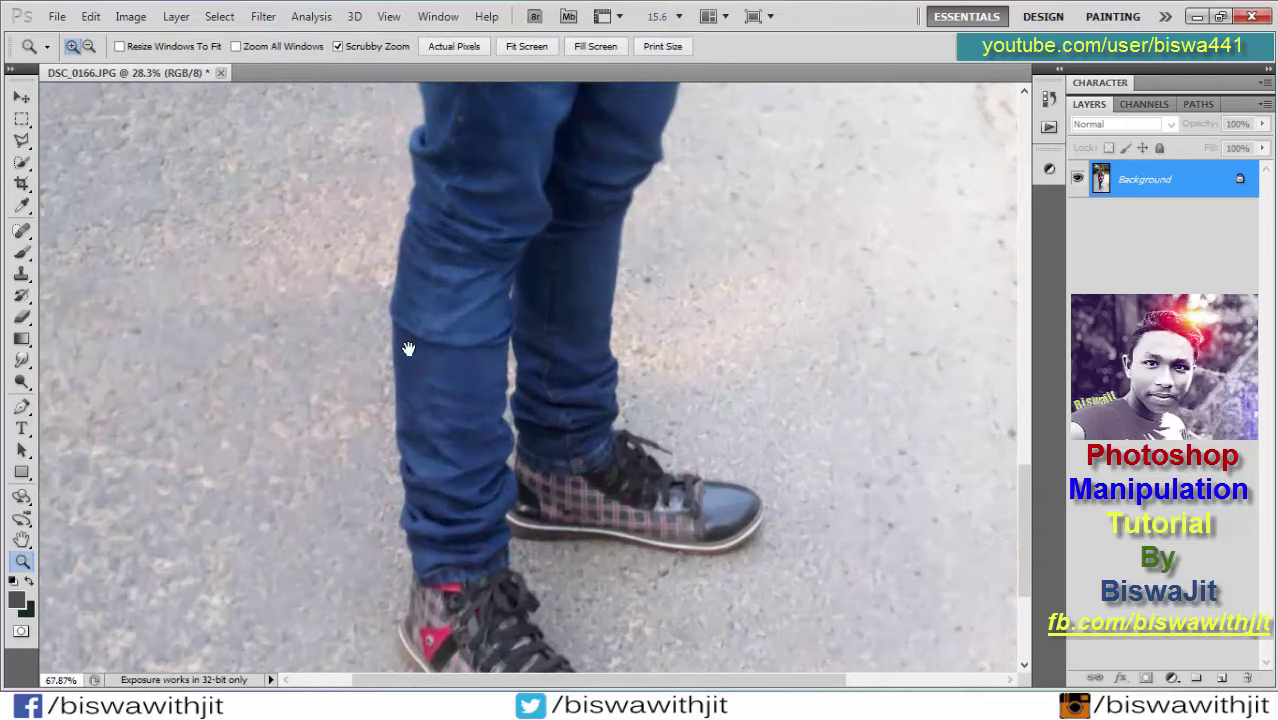
Frame the shoes, then start a Pen path up the jeans' left edge
drag(414, 408, 381, 222)
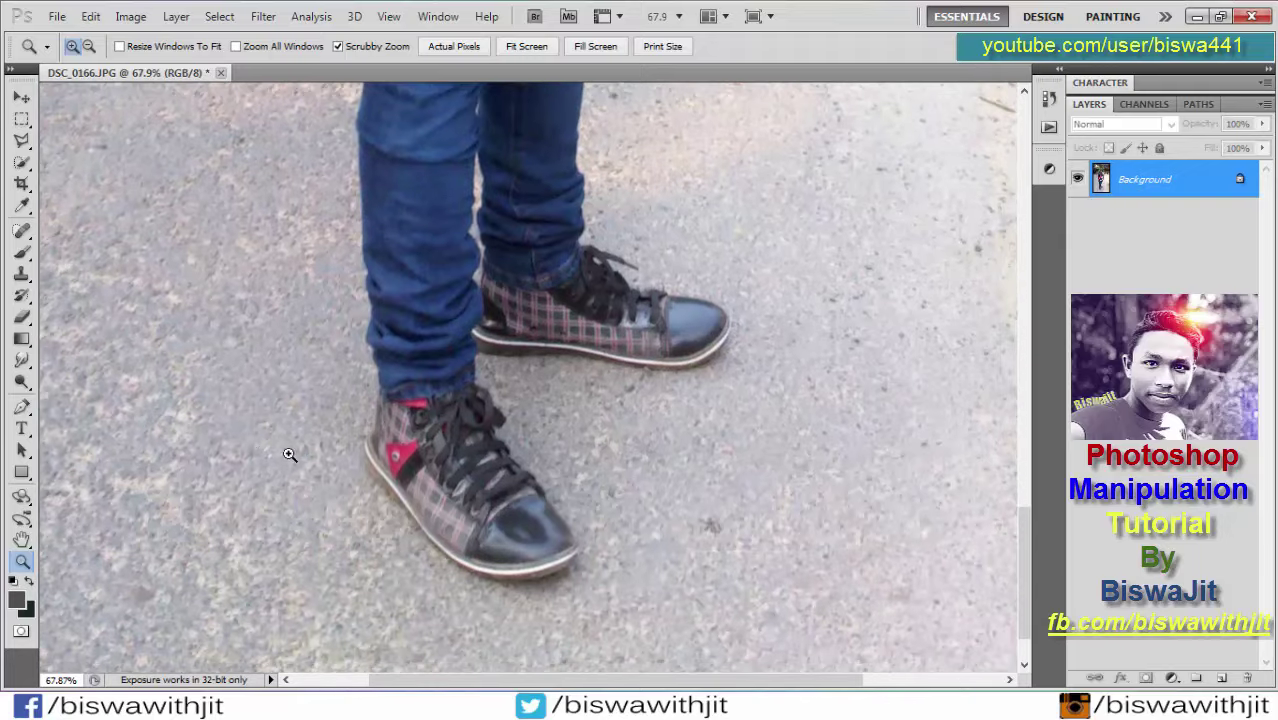
drag(289, 455, 250, 464)
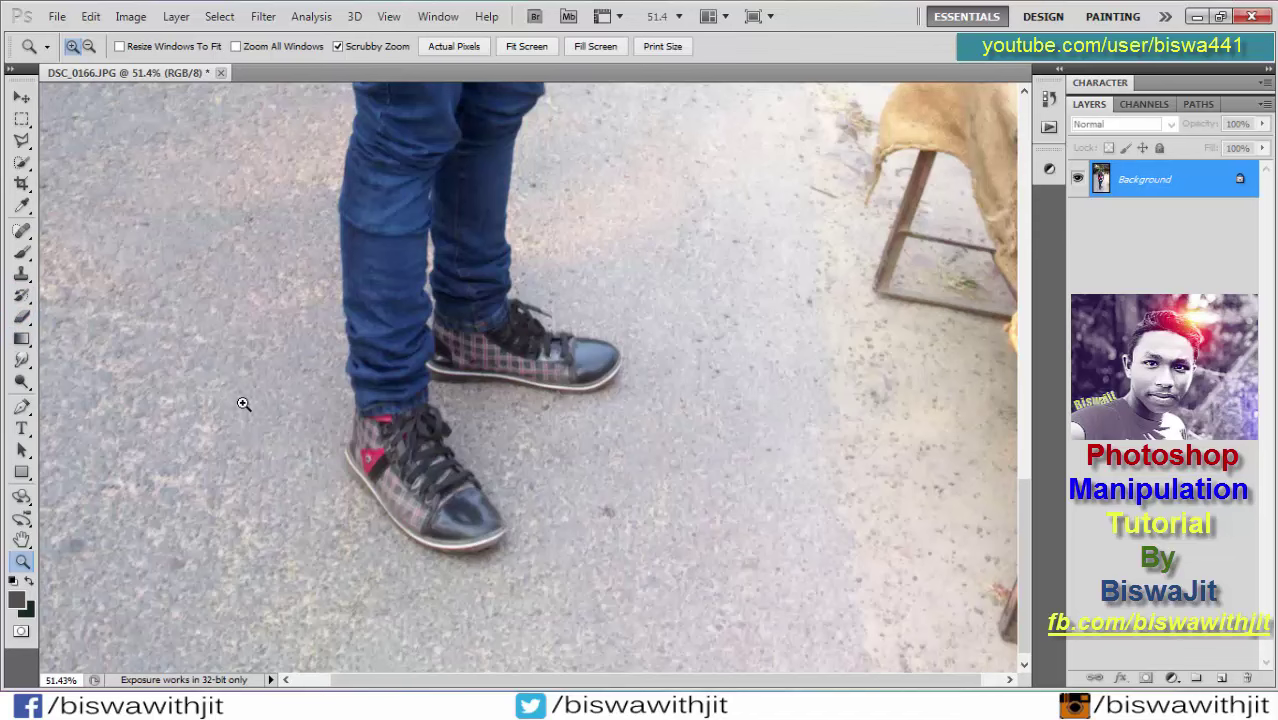
key(p)
click(360, 490)
click(348, 445)
click(350, 390)
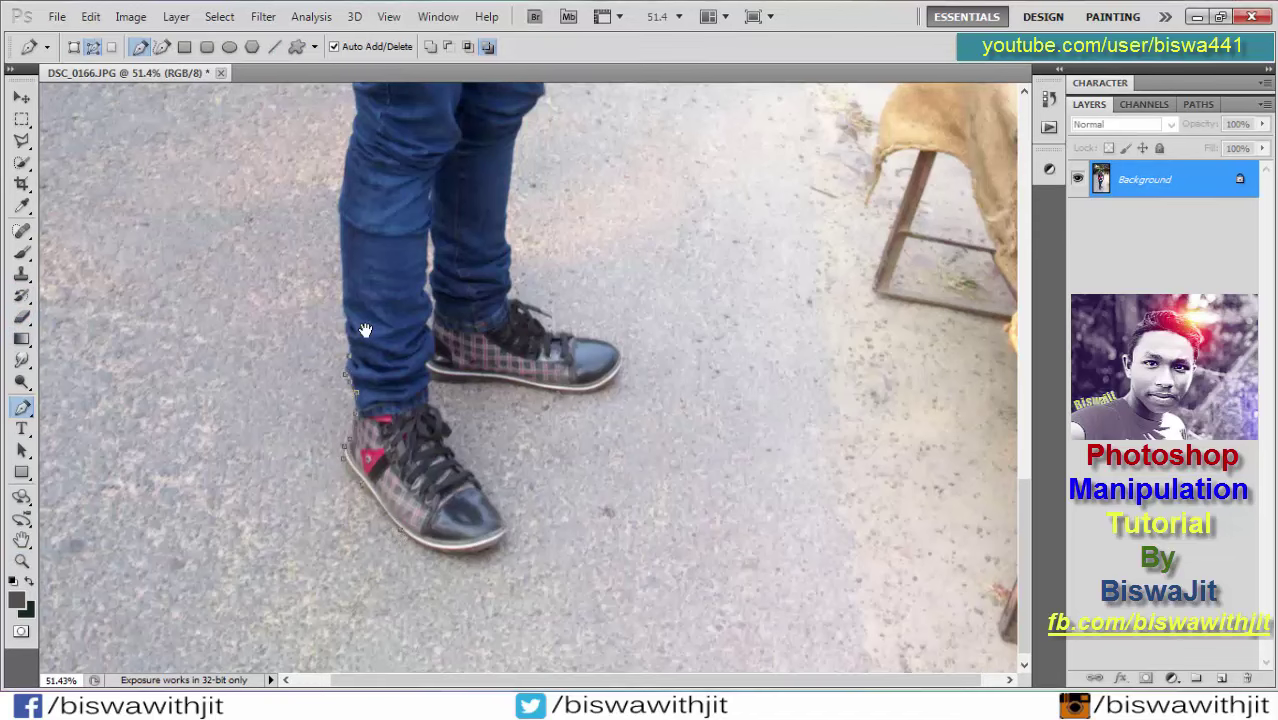
drag(364, 330, 390, 497)
click(368, 387)
Continue the path down the jeans' right edge and around both shoes, closing it at the start
scroll(390, 480, up, 2)
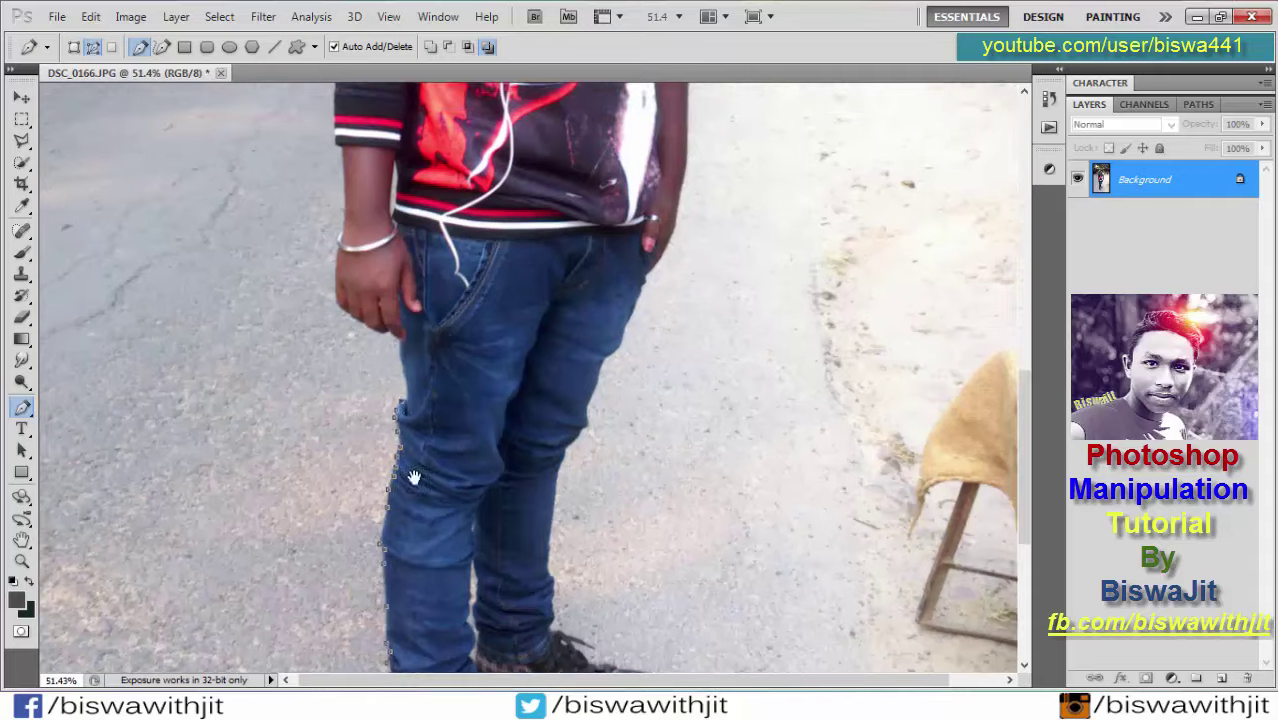
scroll(394, 430, up, 2)
scroll(350, 405, up, 2)
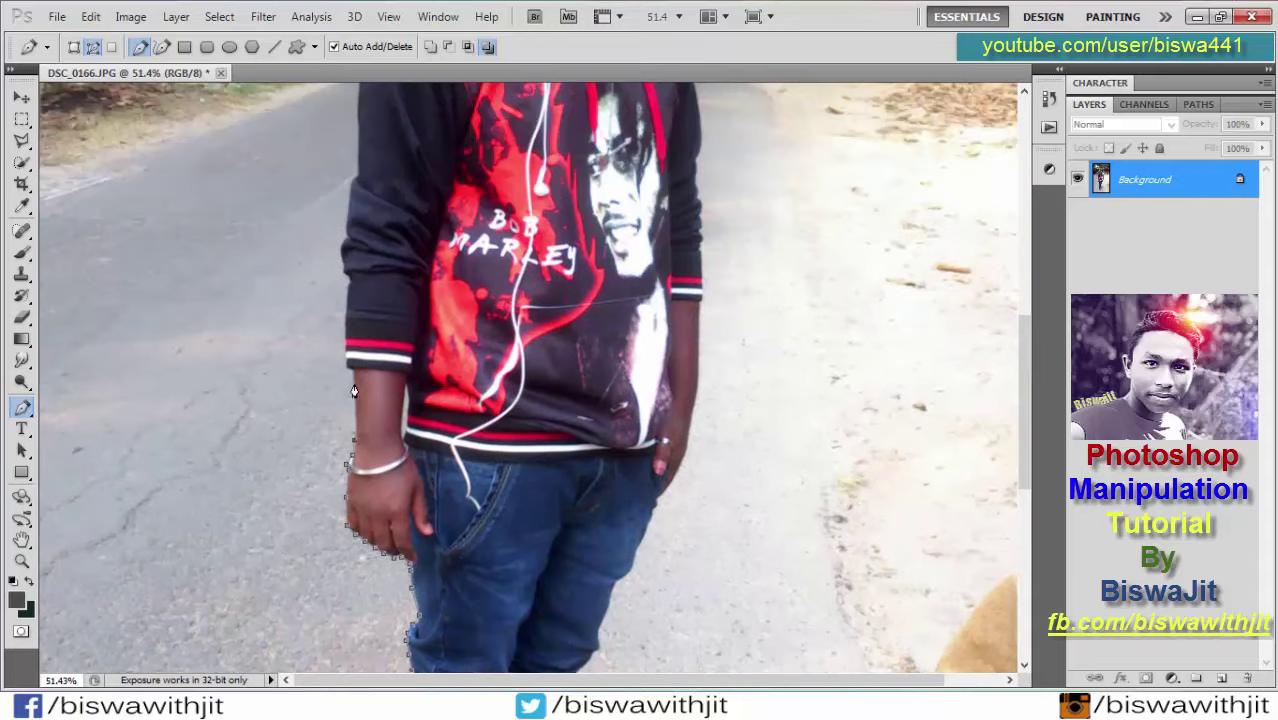
scroll(352, 390, up, 3)
scroll(345, 470, up, 1)
scroll(350, 520, up, 2)
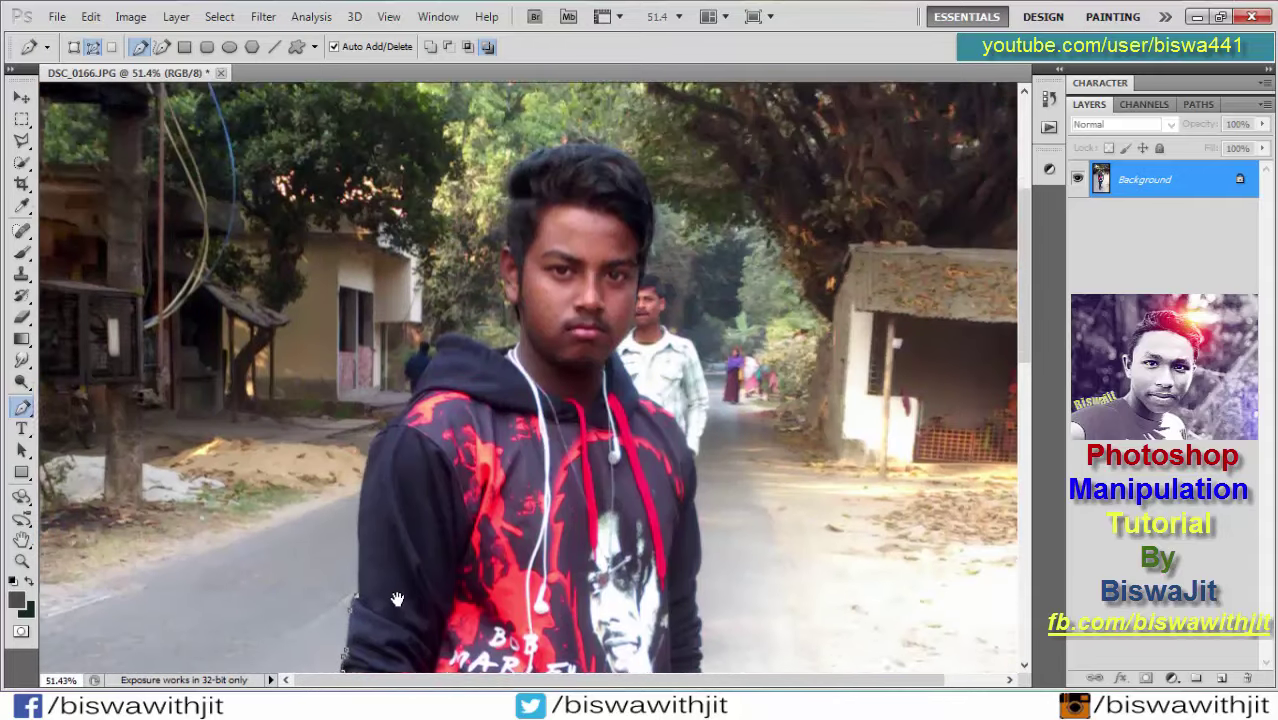
scroll(407, 440, up, 2)
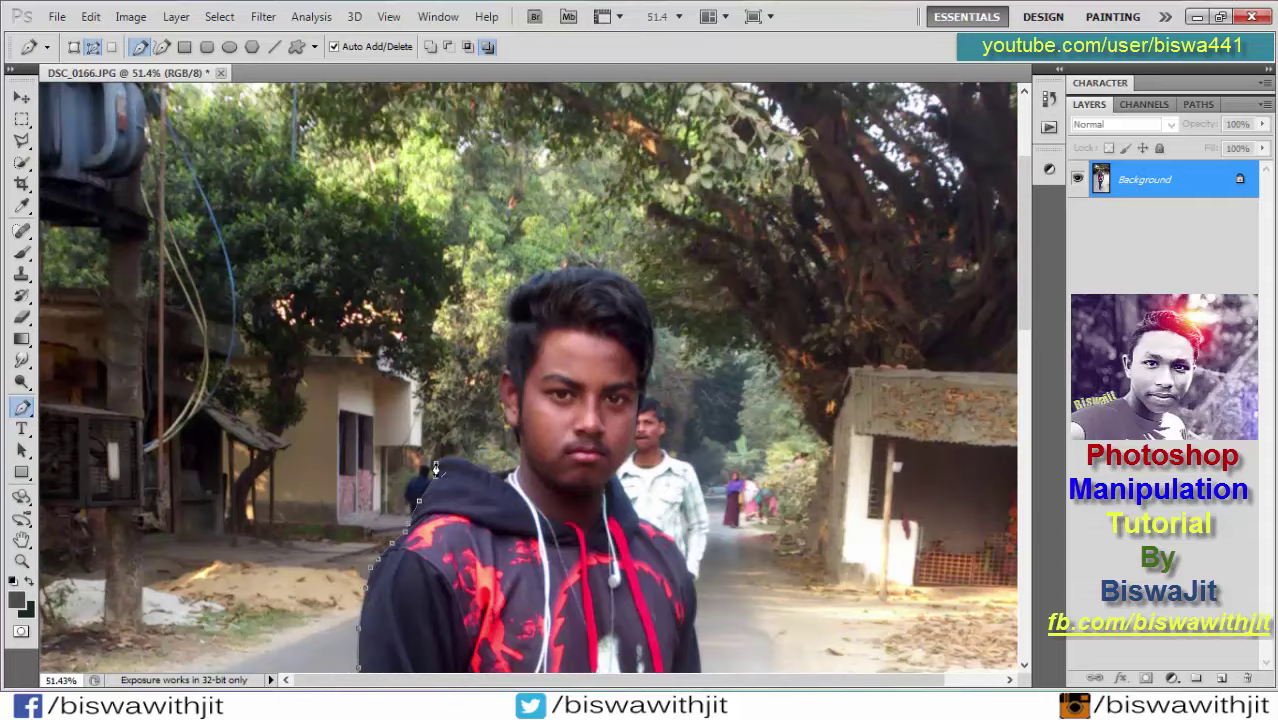
scroll(514, 472, up, 1)
scroll(510, 500, up, 1)
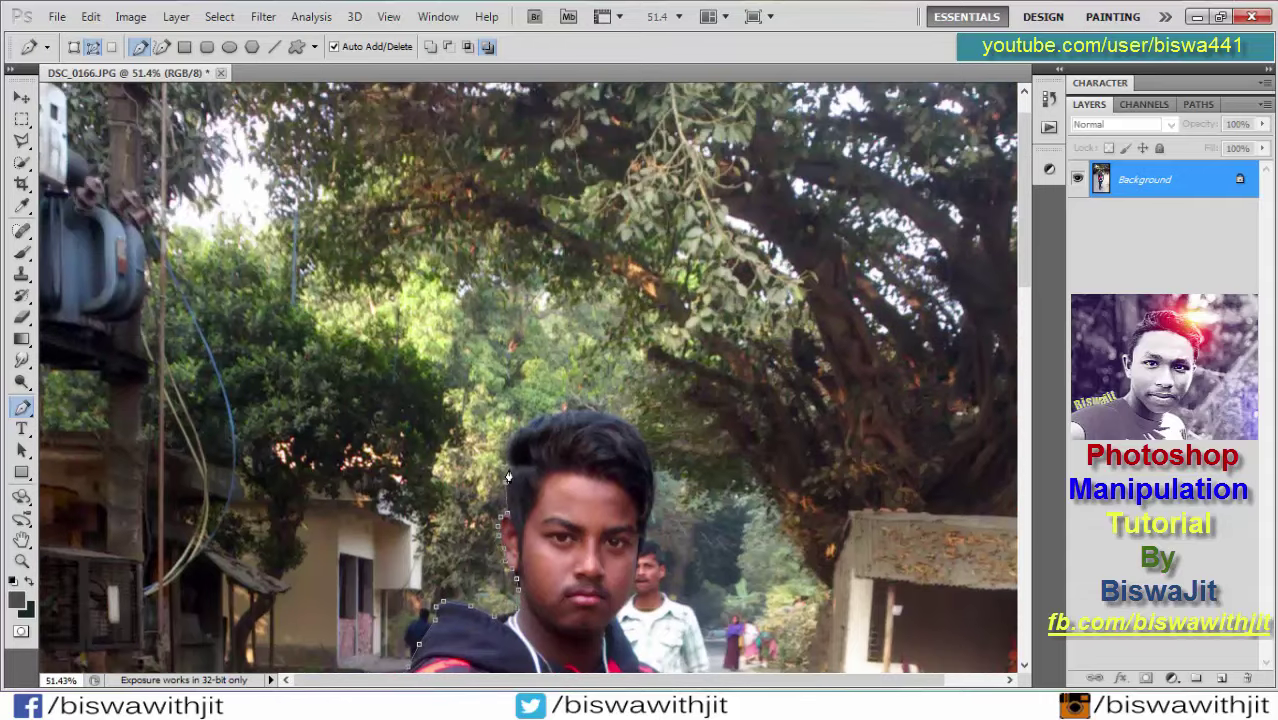
scroll(510, 480, up, 1)
scroll(540, 460, down, 2)
scroll(572, 365, down, 2)
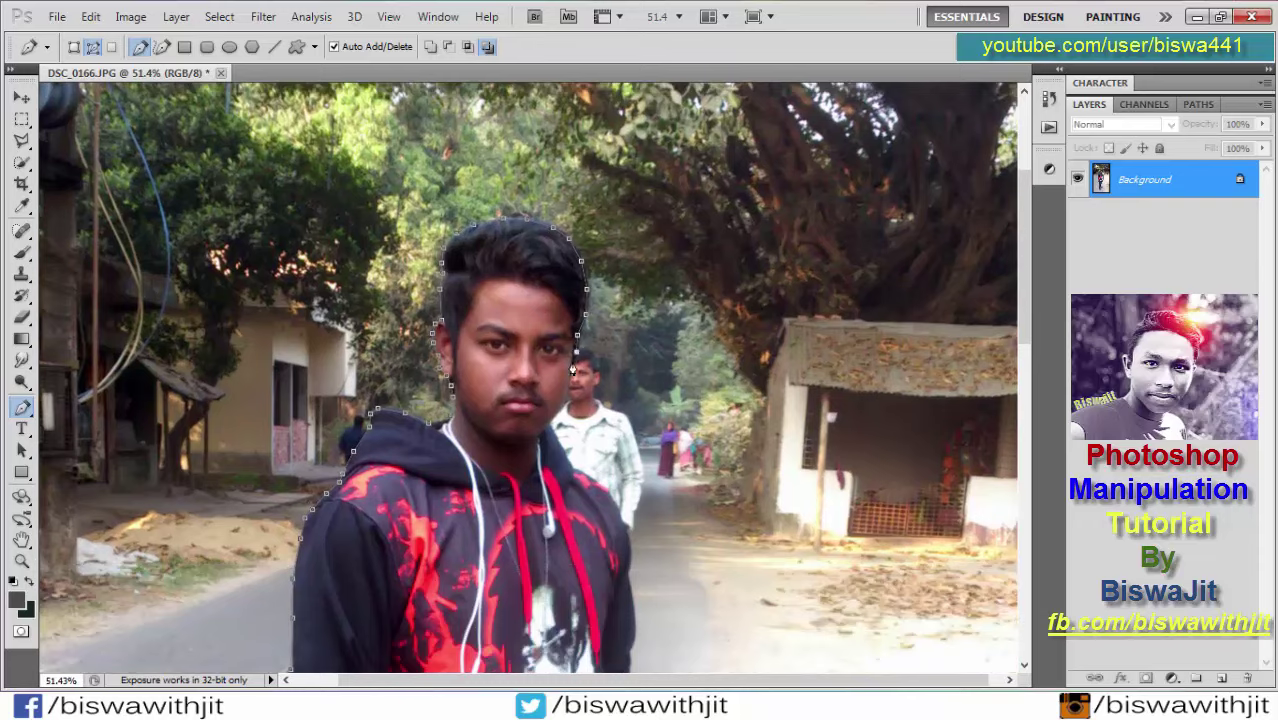
scroll(563, 452, down, 1)
scroll(575, 390, down, 1)
scroll(610, 290, down, 2)
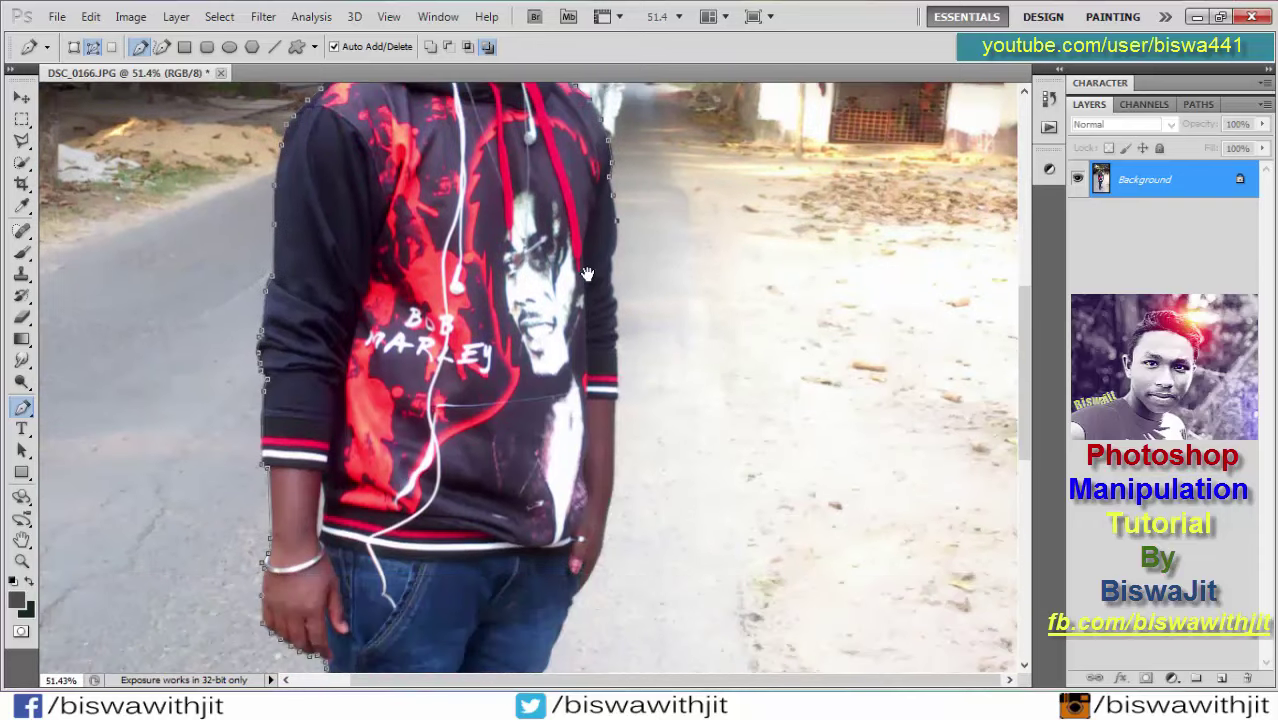
scroll(614, 380, down, 2)
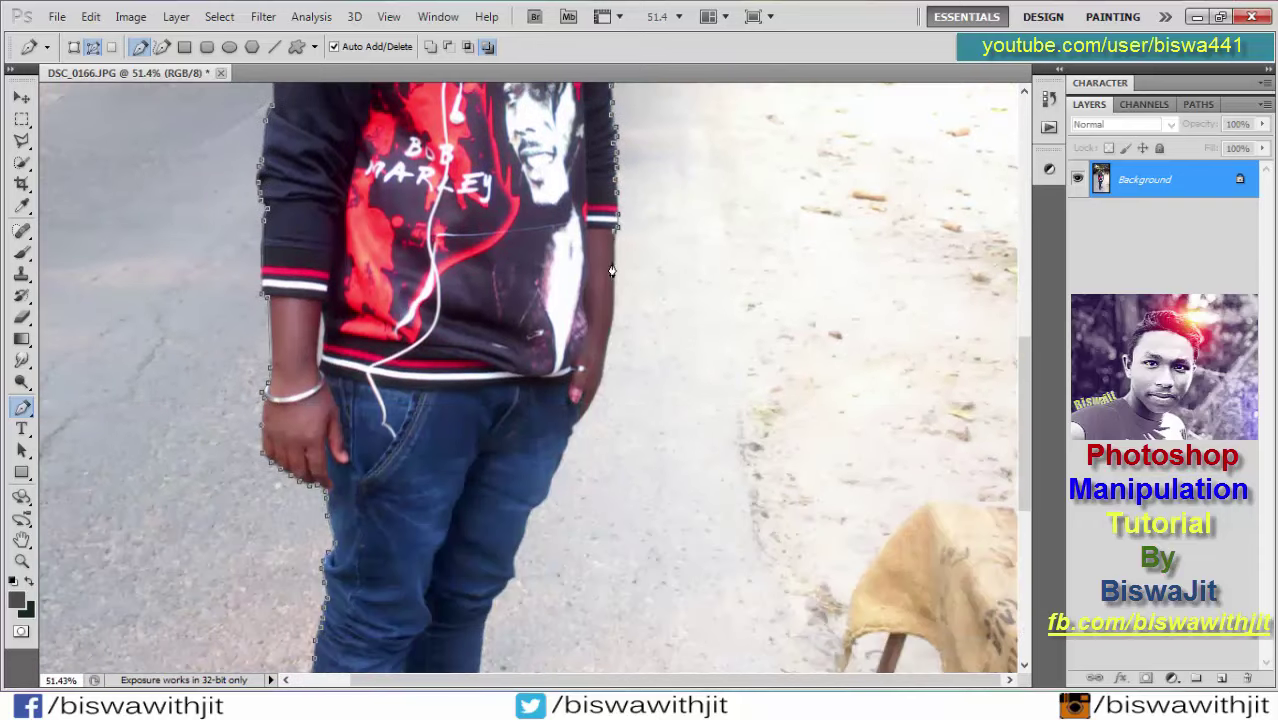
scroll(600, 340, down, 2)
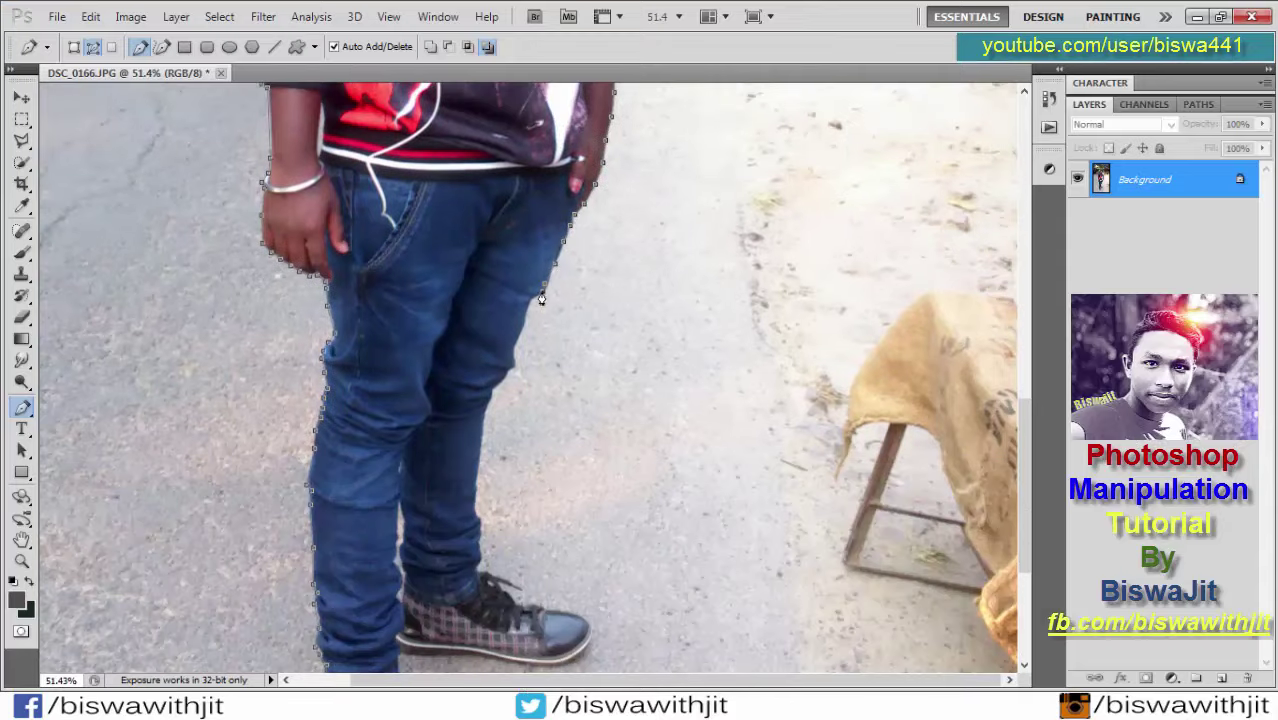
click(513, 364)
scroll(479, 474, down, 1)
scroll(479, 474, down, 2)
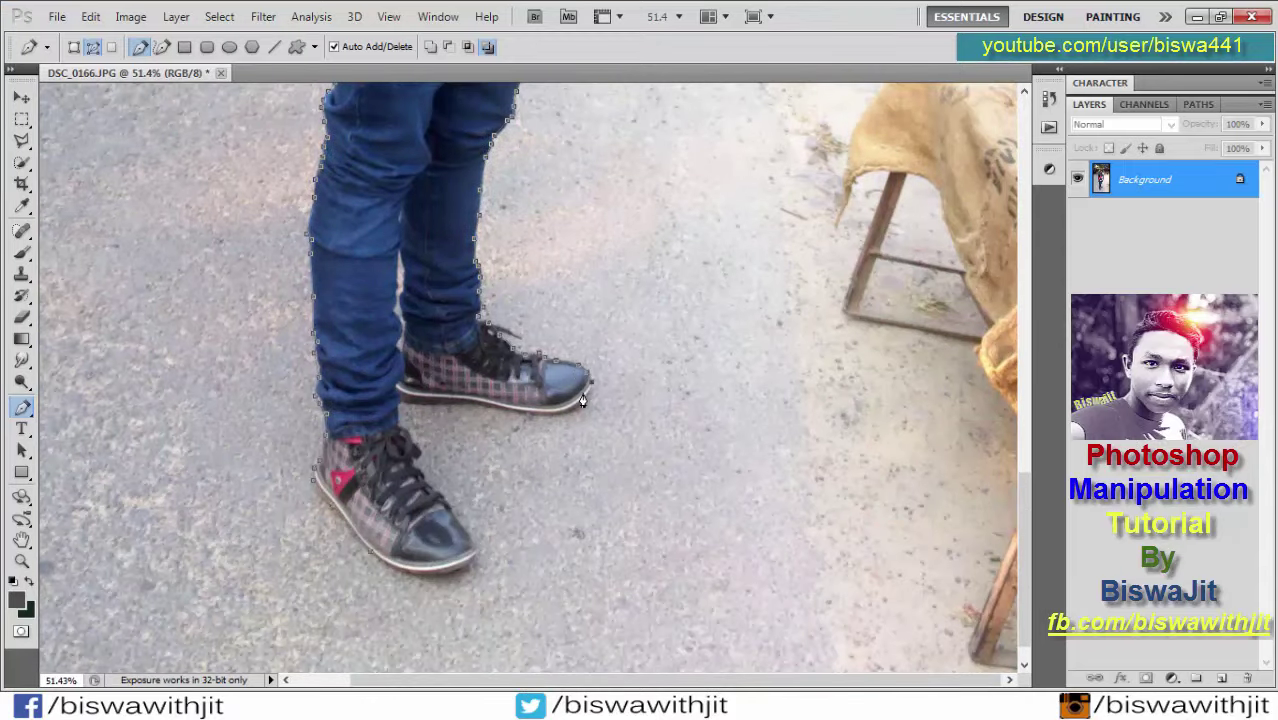
click(401, 404)
scroll(465, 525, down, 1)
click(471, 532)
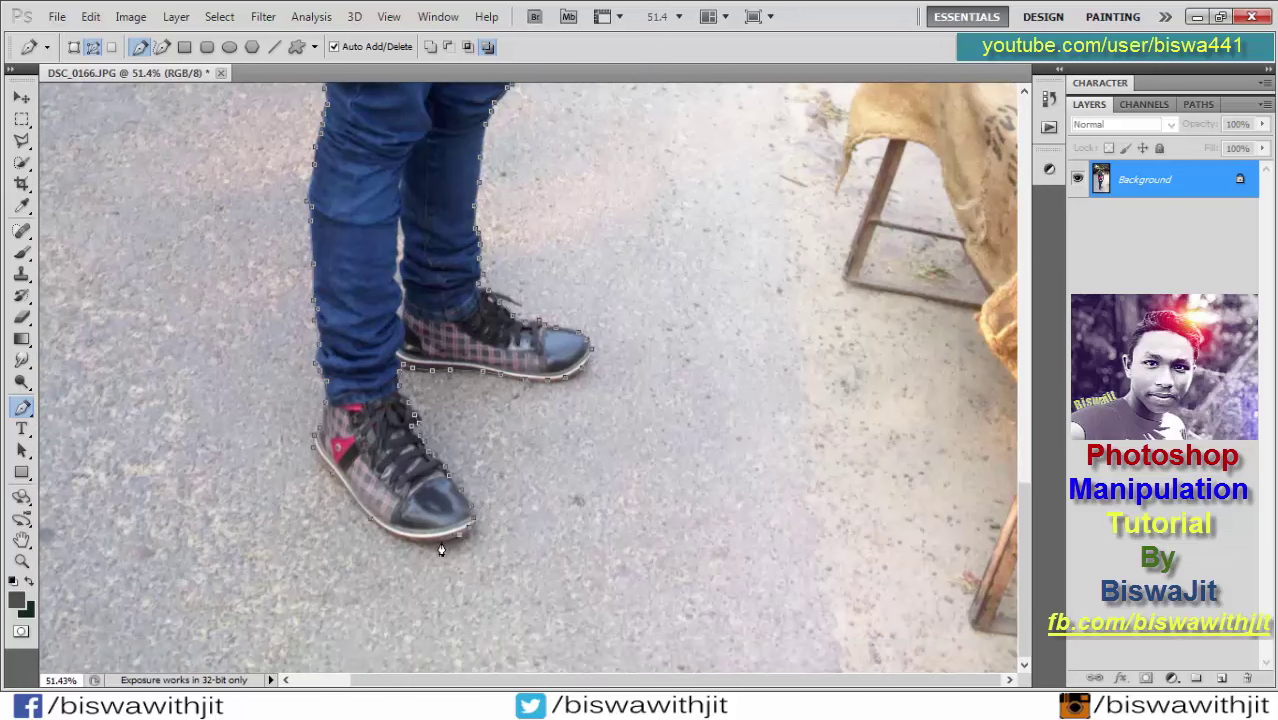
click(372, 529)
Fit the image on screen and convert the Background into Layer 0
key(z)
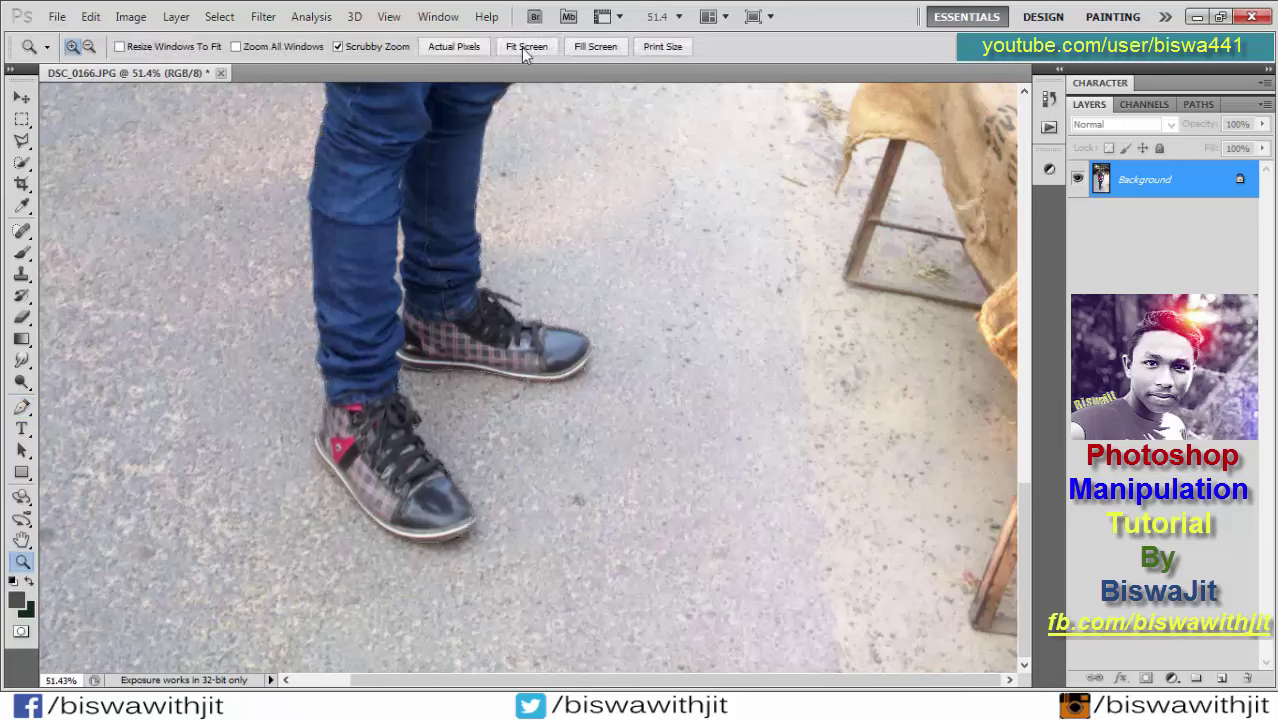
click(524, 52)
double_click(1170, 195)
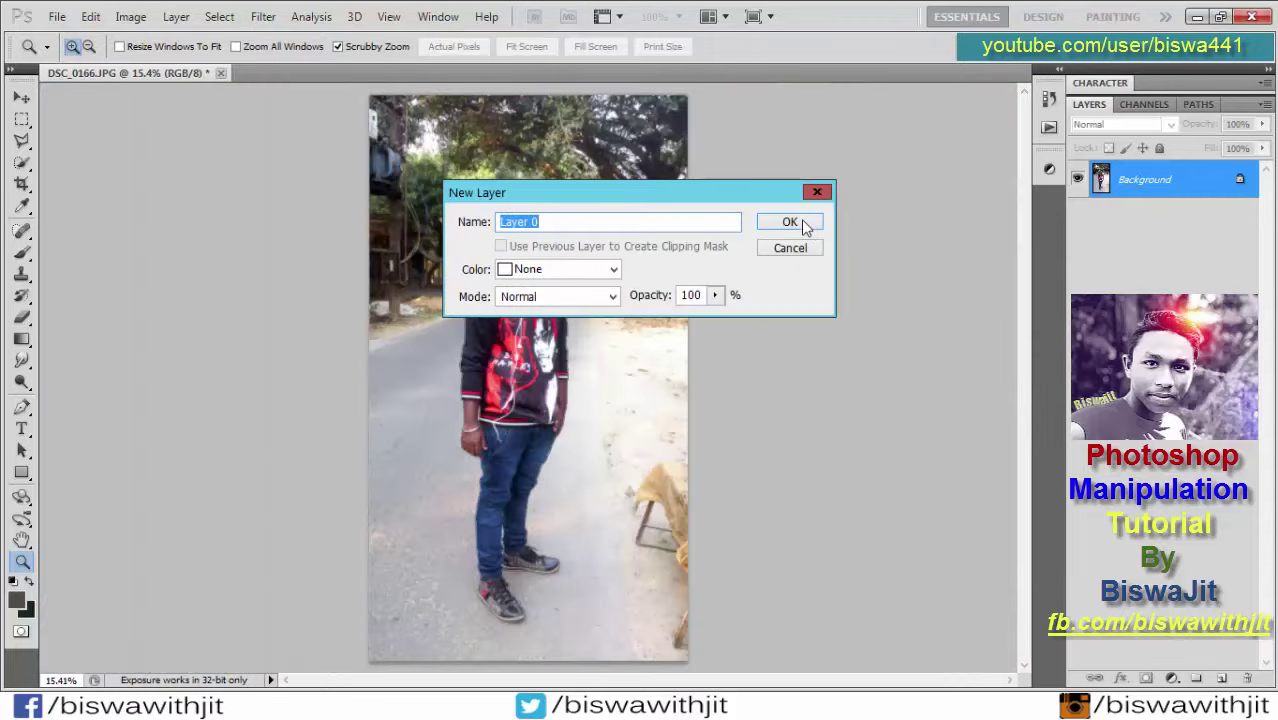
click(790, 222)
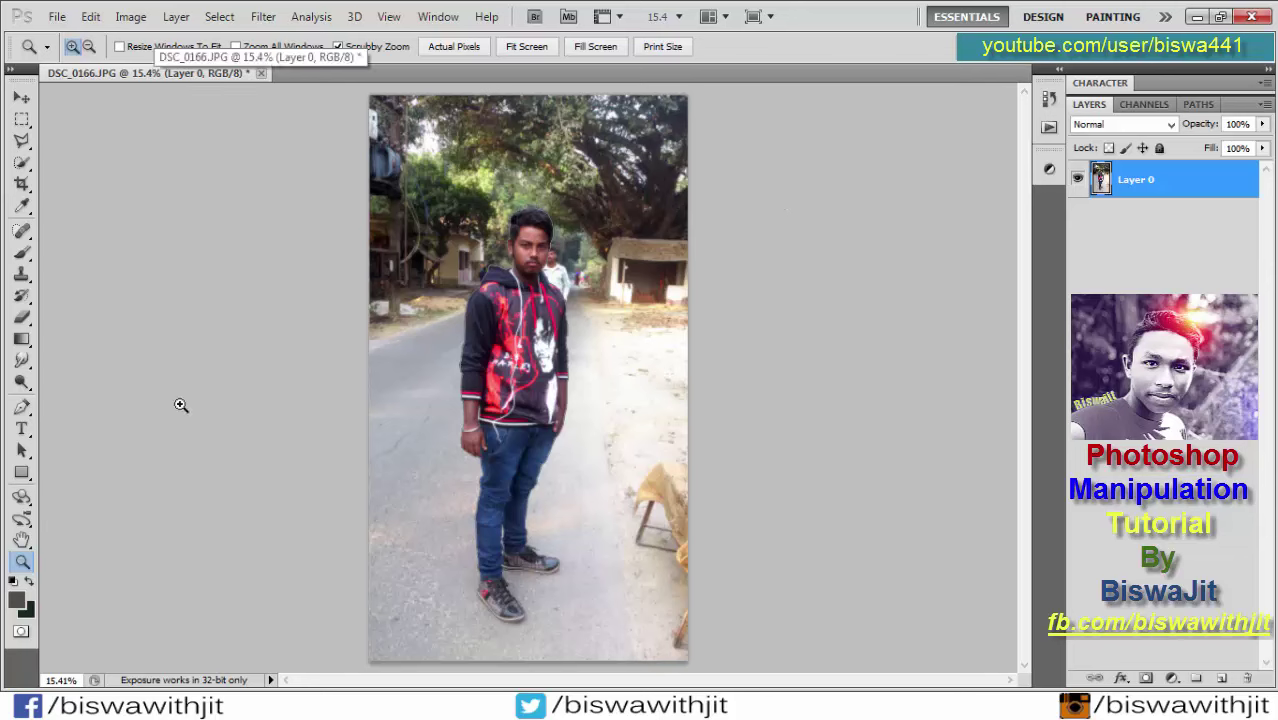
Make a selection from the path, mask a Layer 0 copy with it, and hide Layer 0
key(p)
right_click(470, 242)
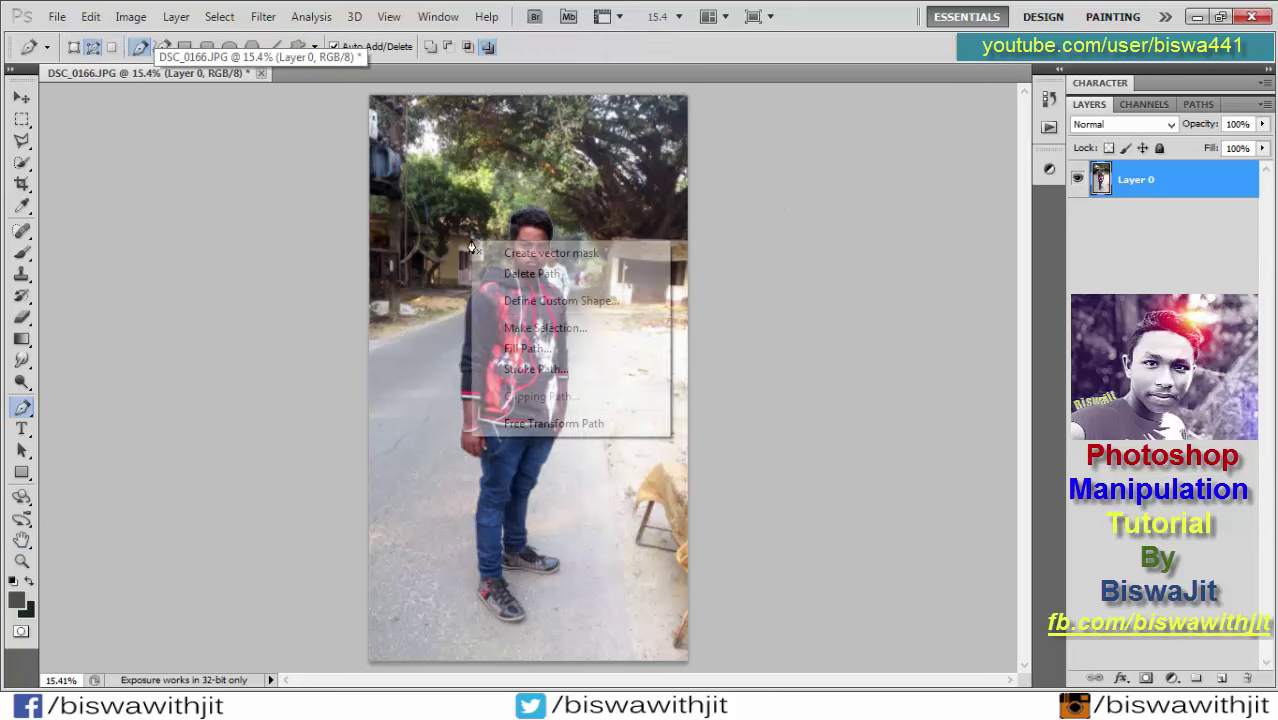
click(545, 328)
click(740, 205)
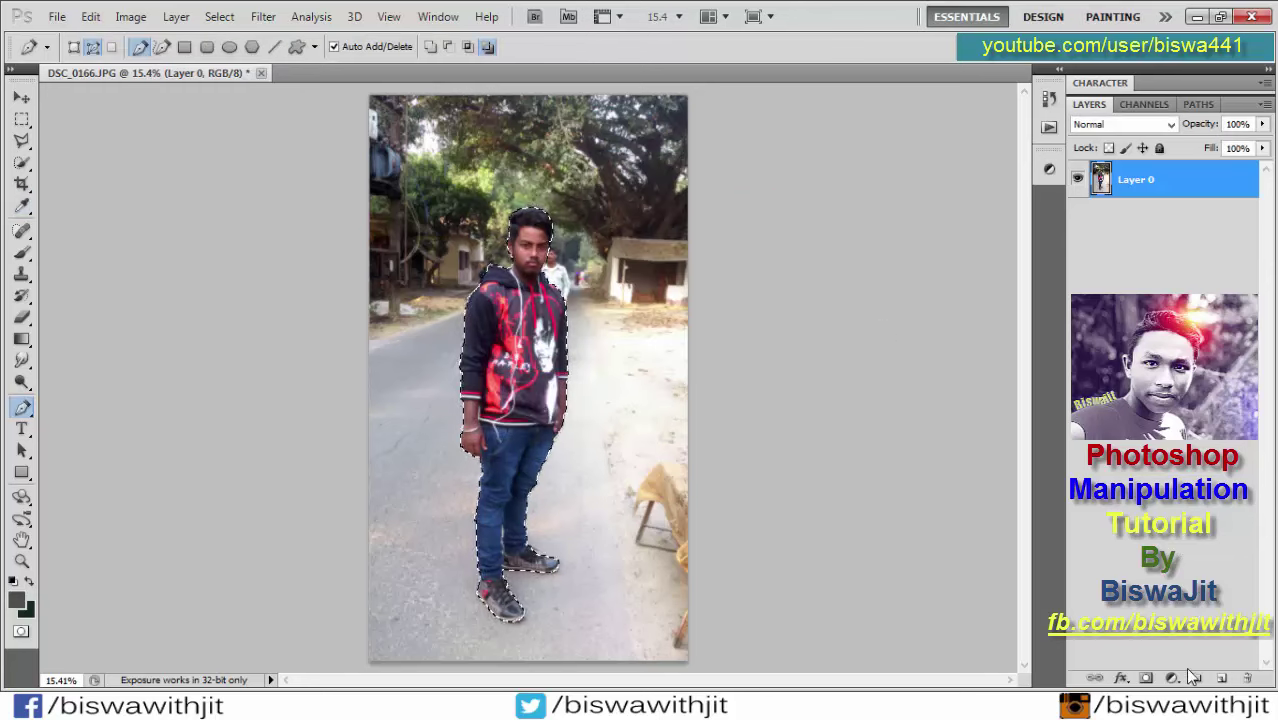
drag(1207, 190, 1222, 678)
click(1146, 678)
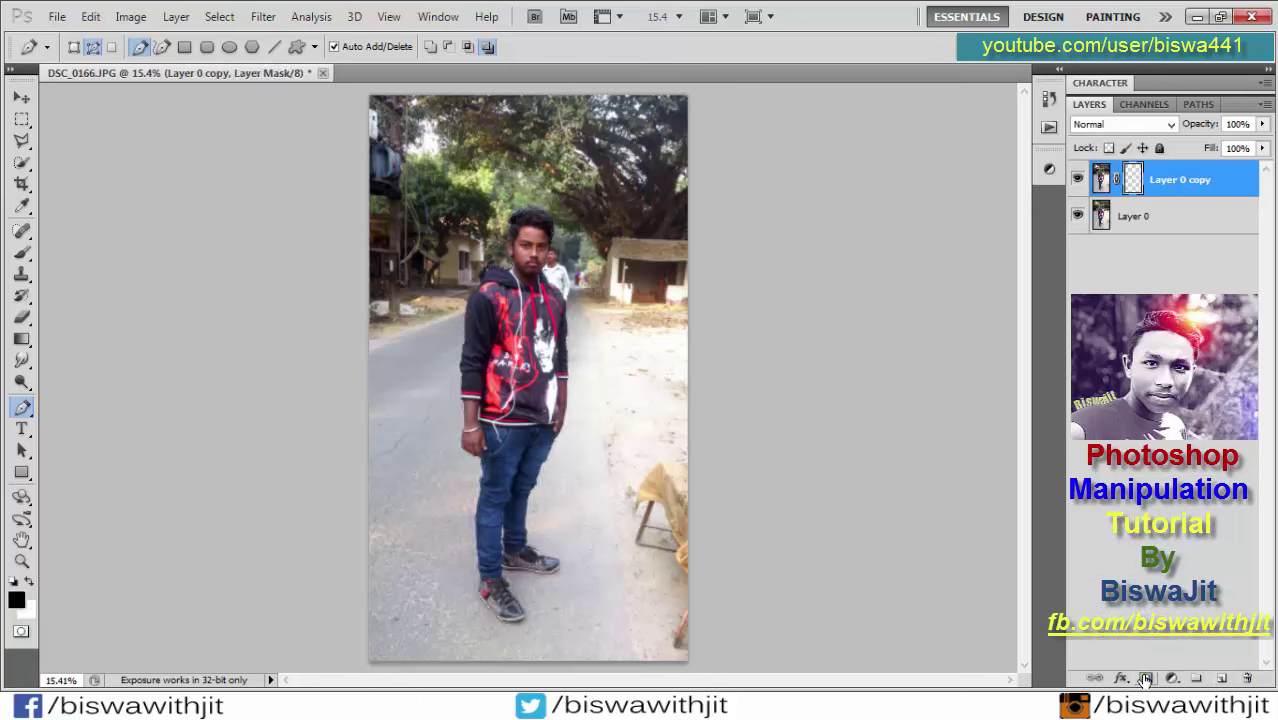
click(1078, 216)
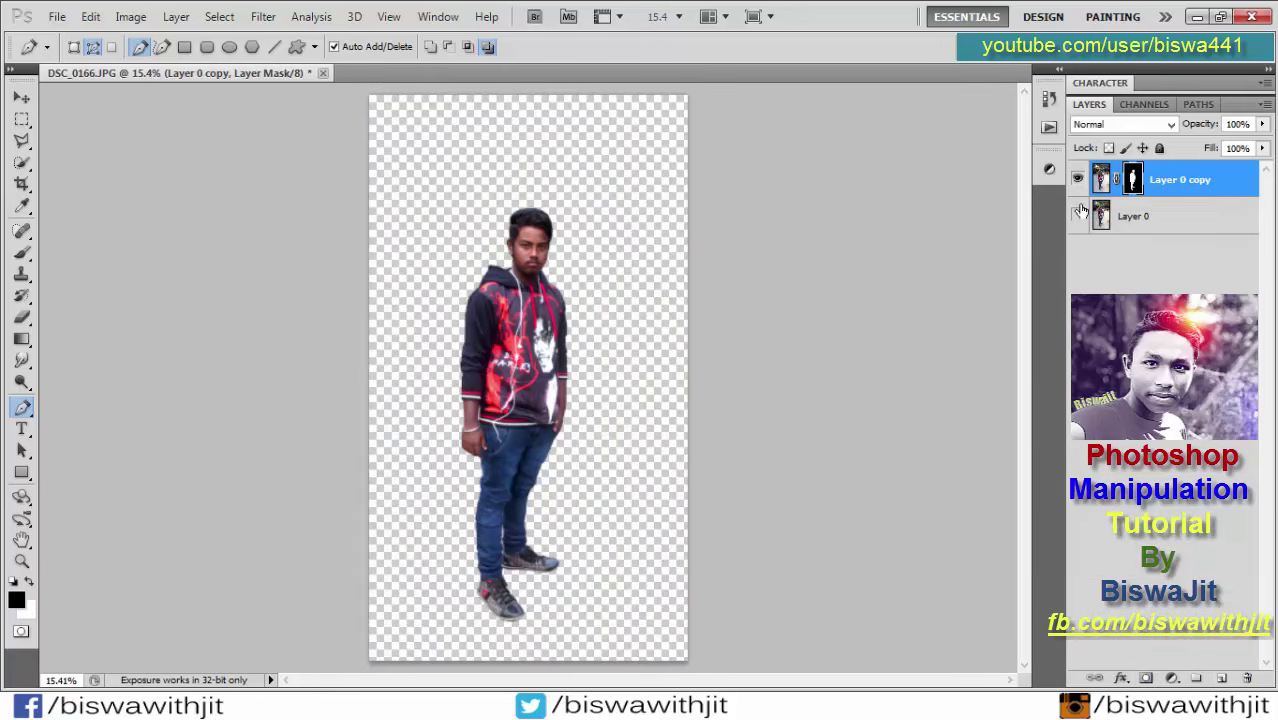
Refine the man's mask with Smooth 3, Feather 1.7 px and Shift Edge -5%
right_click(1131, 180)
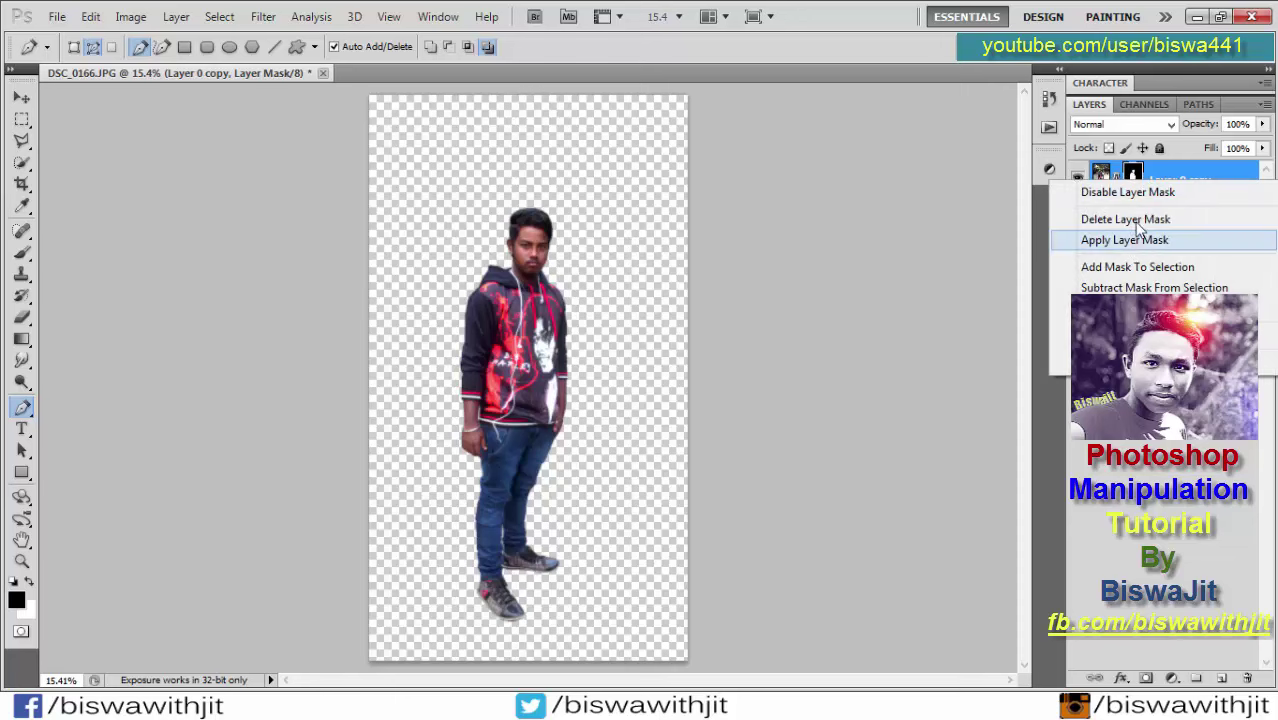
click(1160, 335)
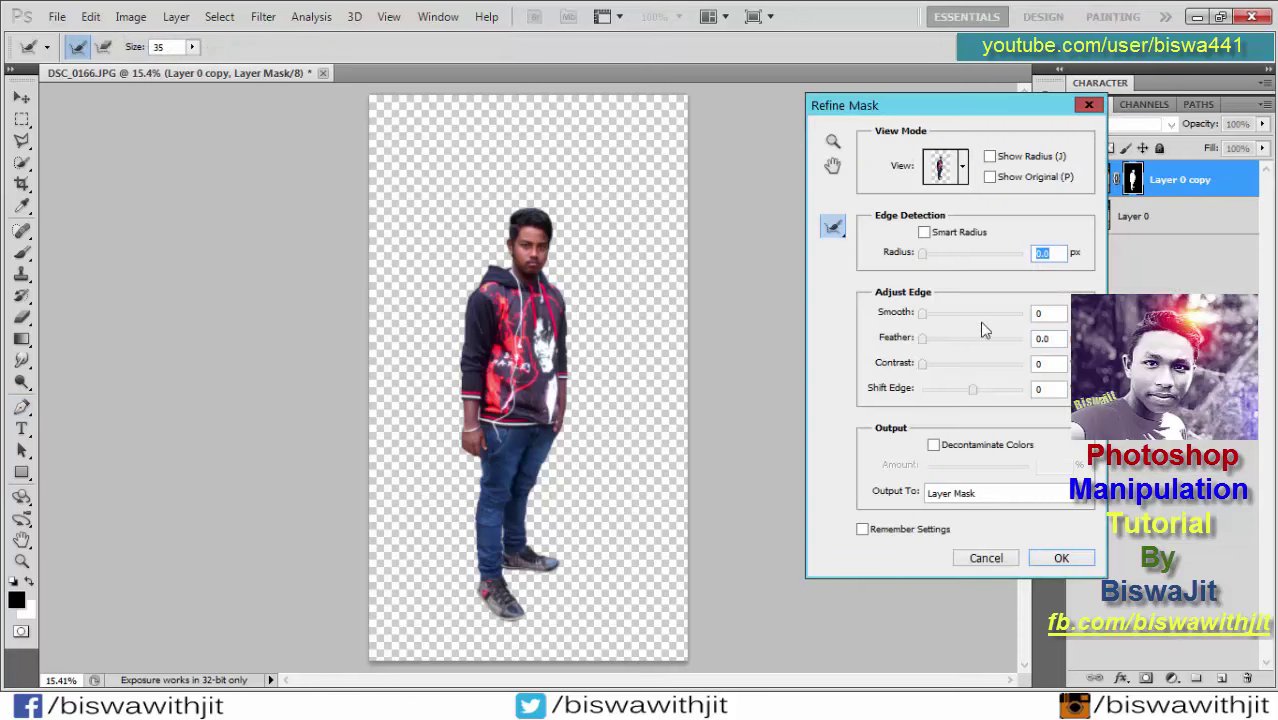
drag(941, 116, 790, 121)
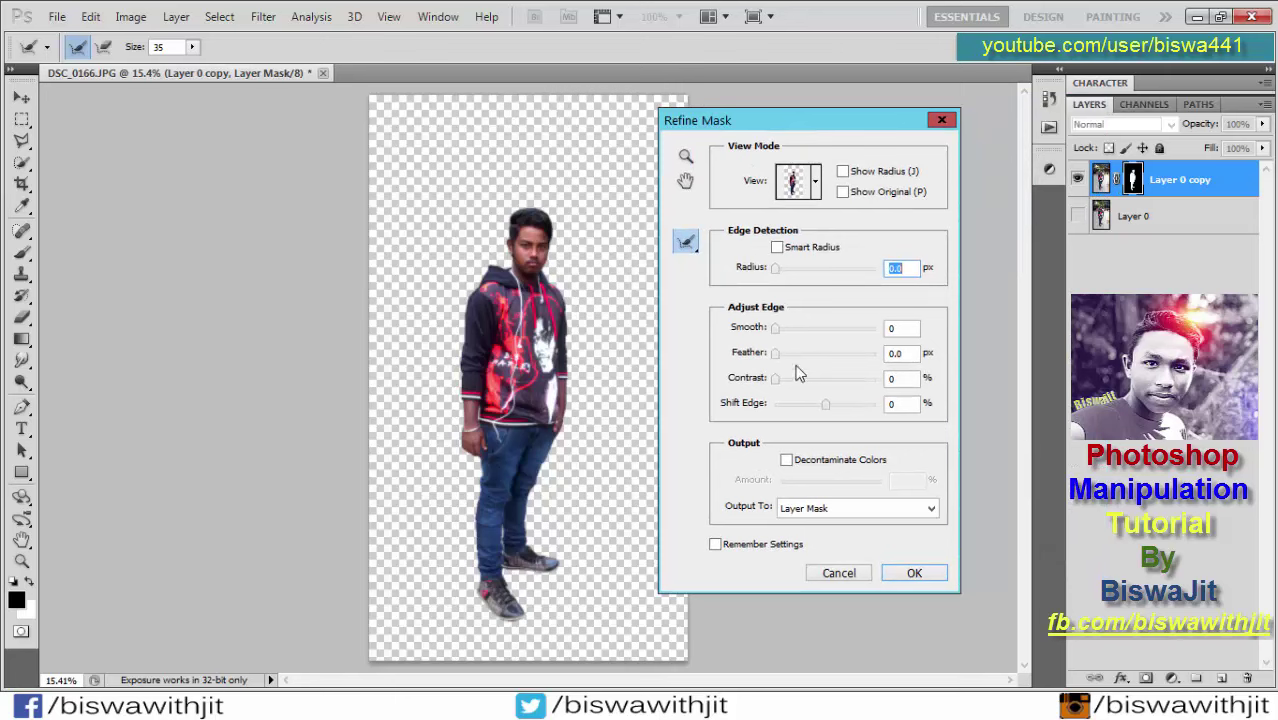
click(776, 331)
drag(777, 355, 781, 355)
drag(783, 360, 786, 357)
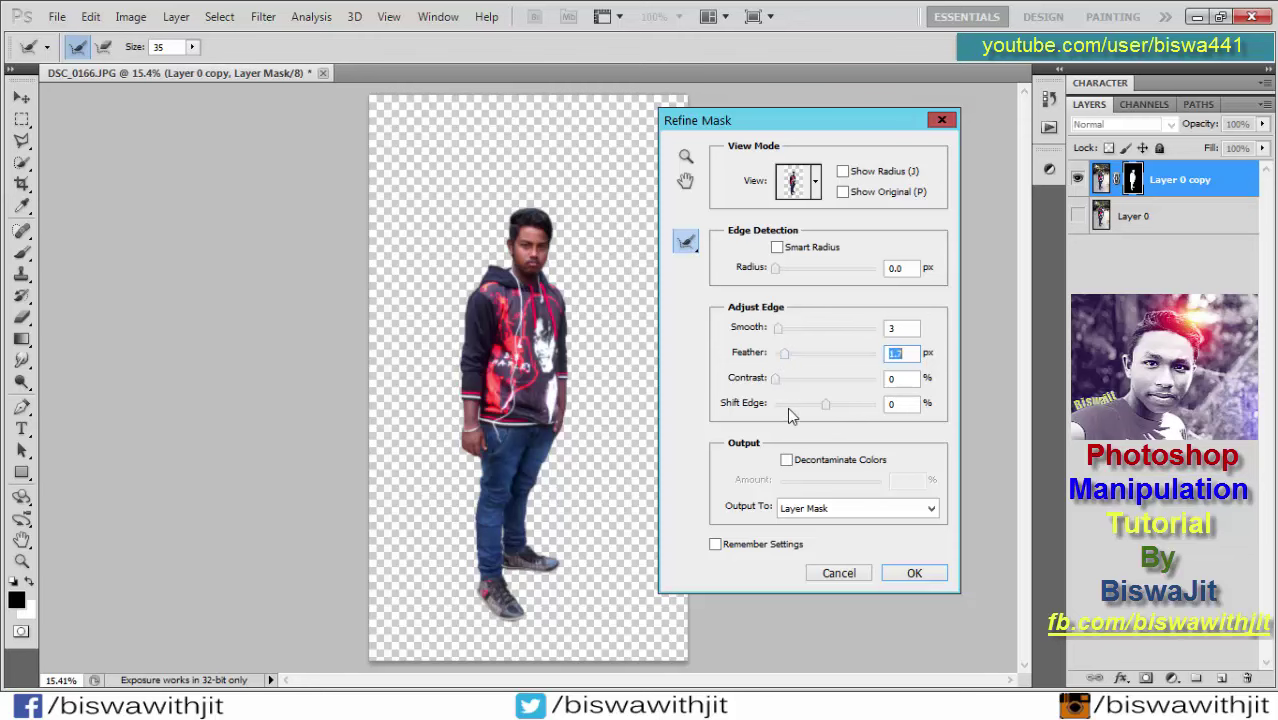
drag(825, 406, 821, 406)
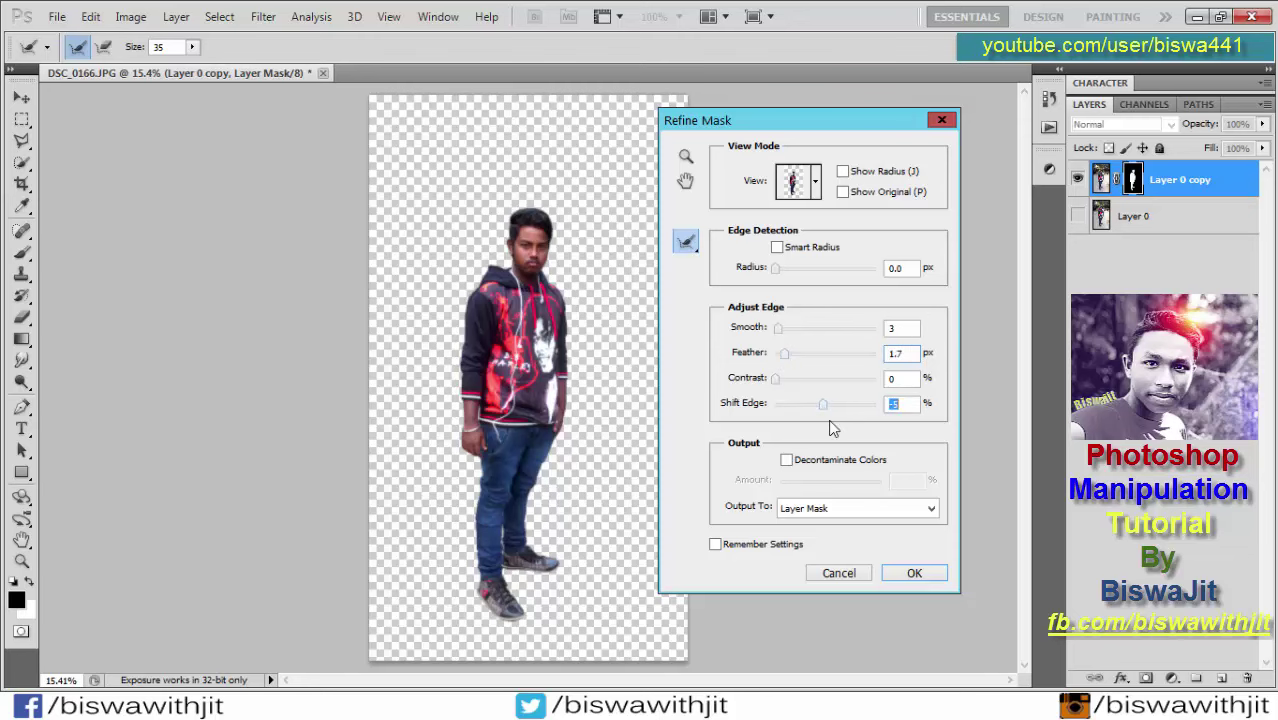
click(908, 574)
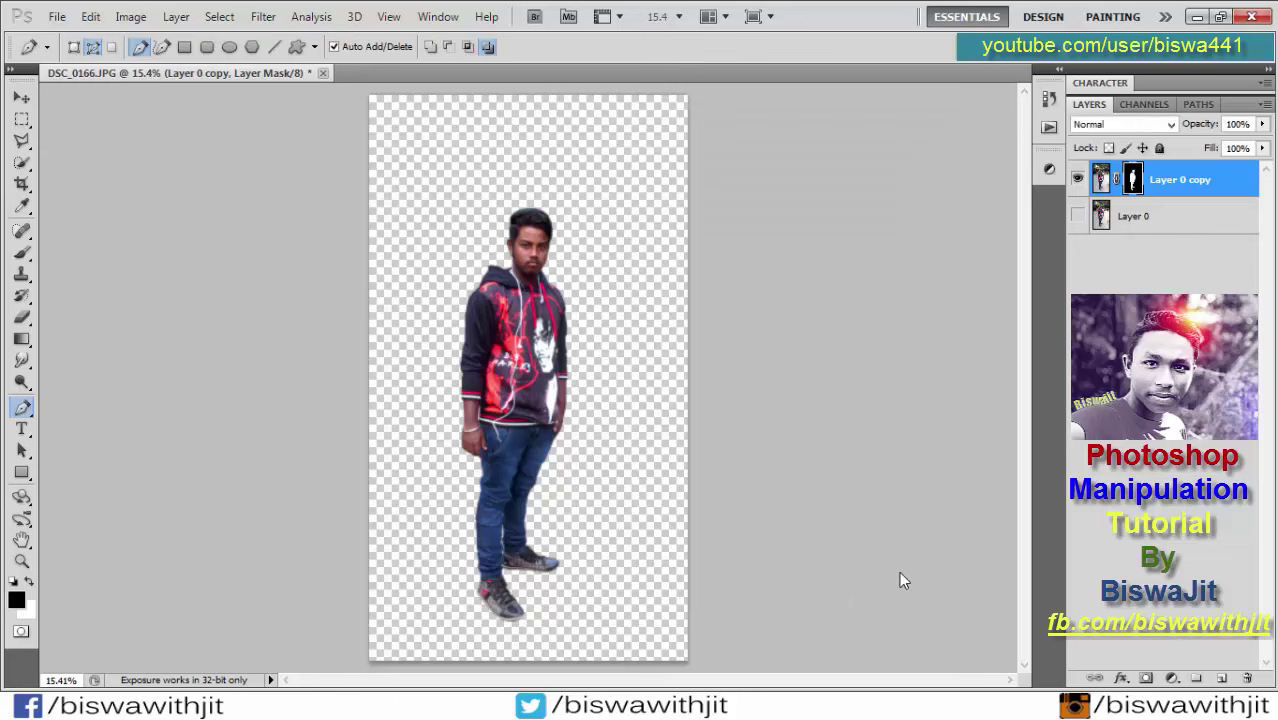
Extend the canvas with a crop box pulled past the left and right edges
click(1078, 217)
click(23, 185)
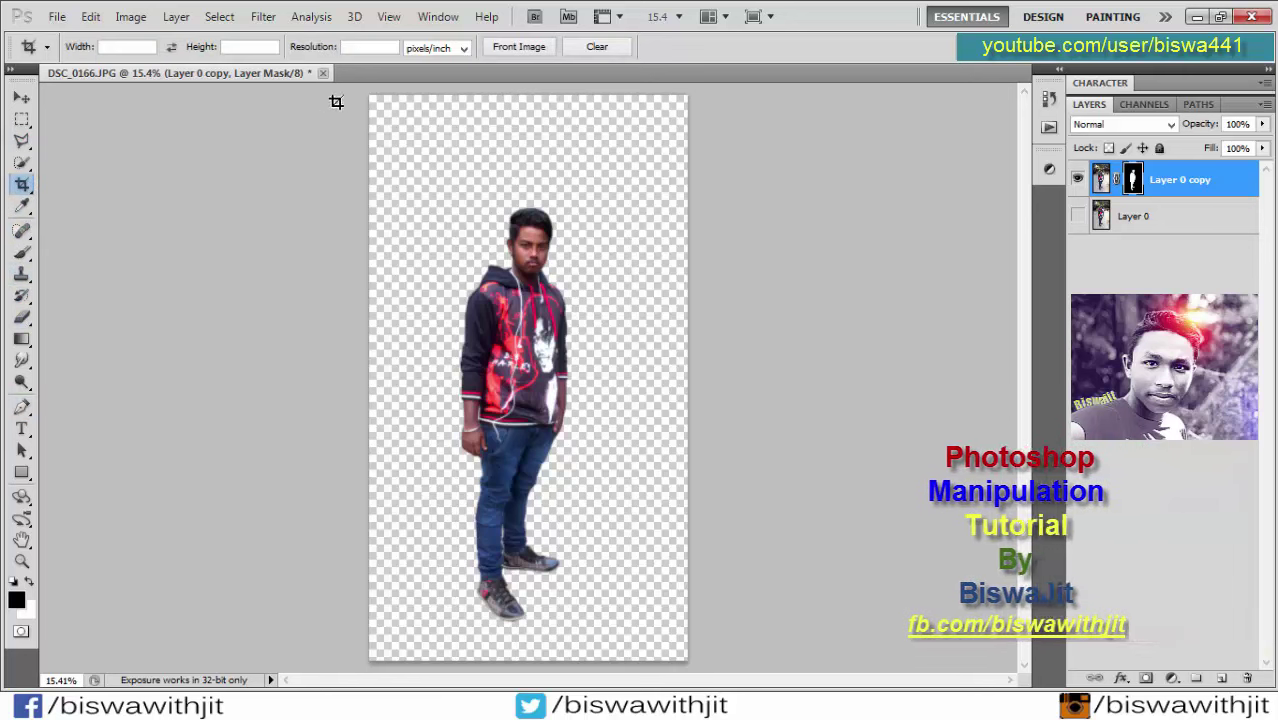
mouse_move(370, 97)
mouse_down()
mouse_move(640, 543)
mouse_move(688, 660)
mouse_up()
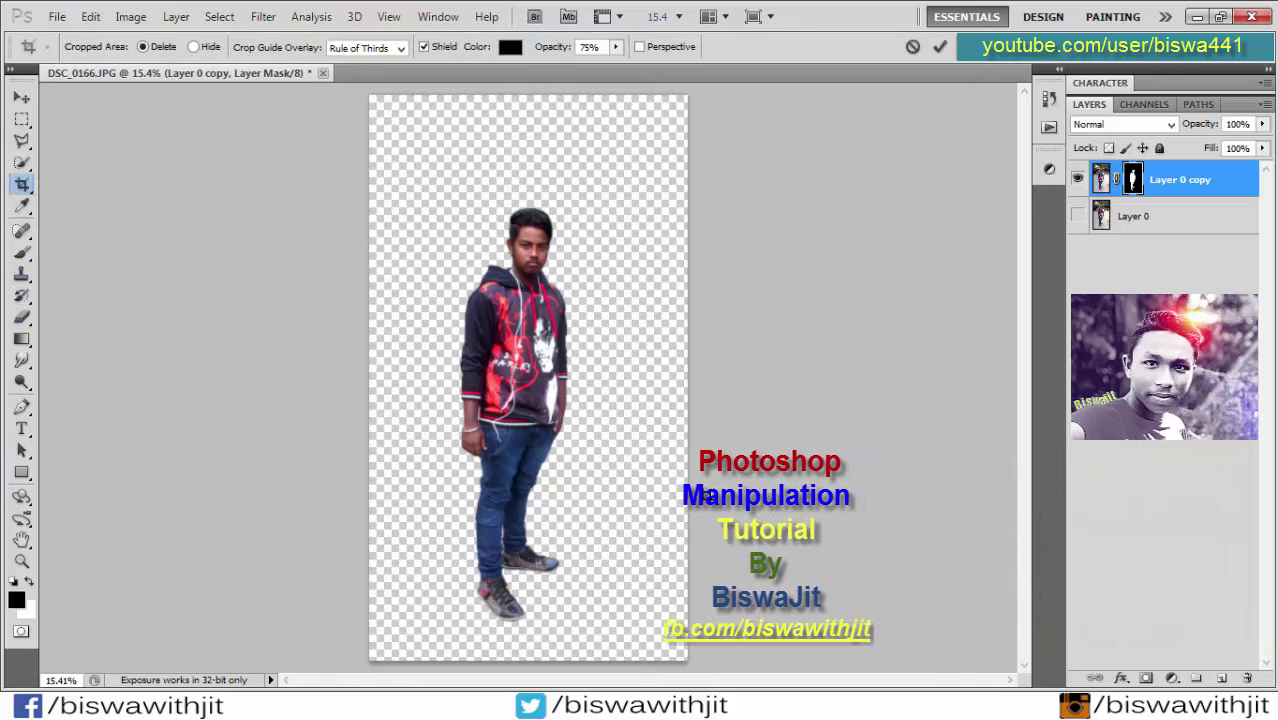
drag(688, 377, 849, 379)
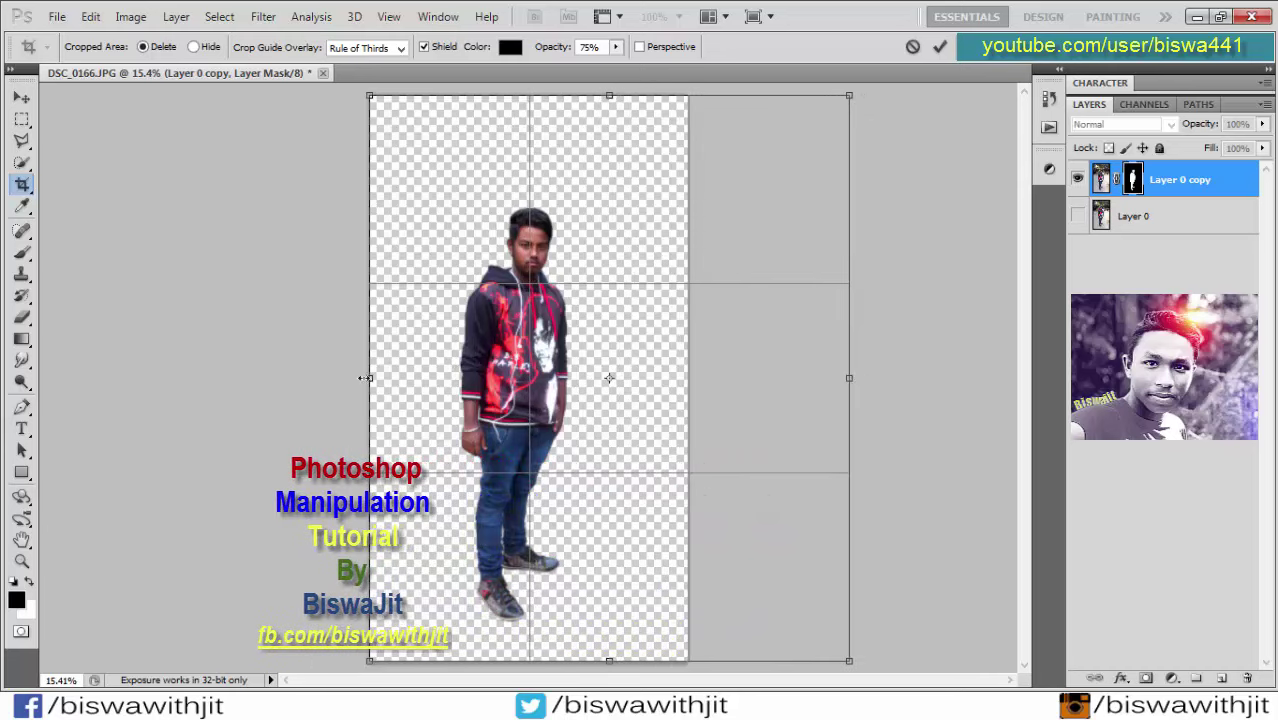
drag(365, 378, 157, 349)
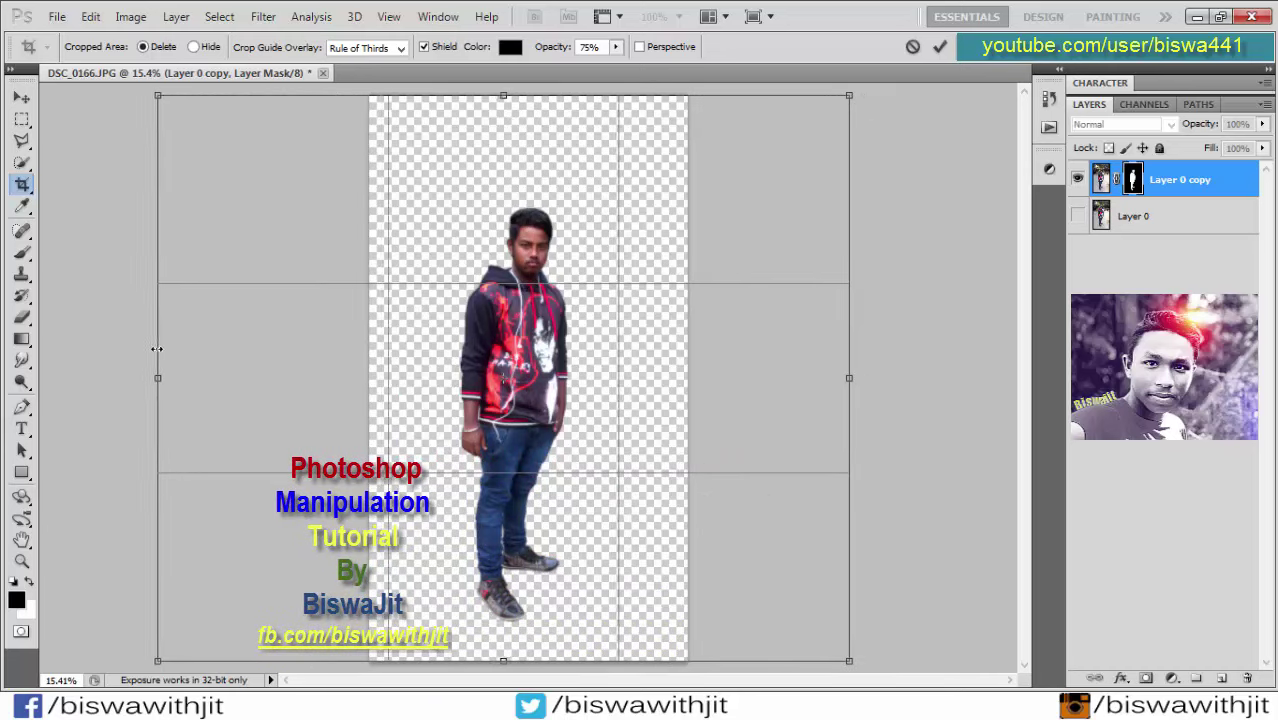
key(Return)
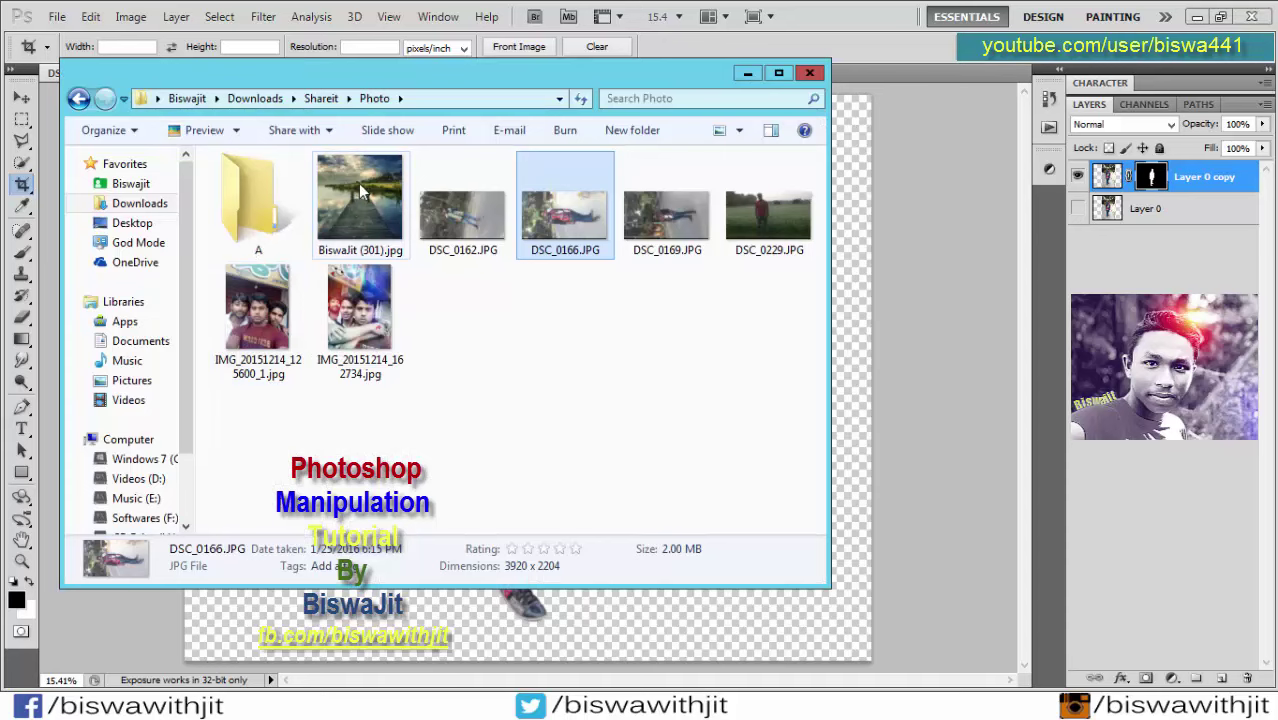
Place BiswaJit (301).jpg, move it beneath Layer 0 copy, and rasterize it
mouse_move(360, 200)
mouse_down()
mouse_move(708, 640)
mouse_move(703, 626)
mouse_up()
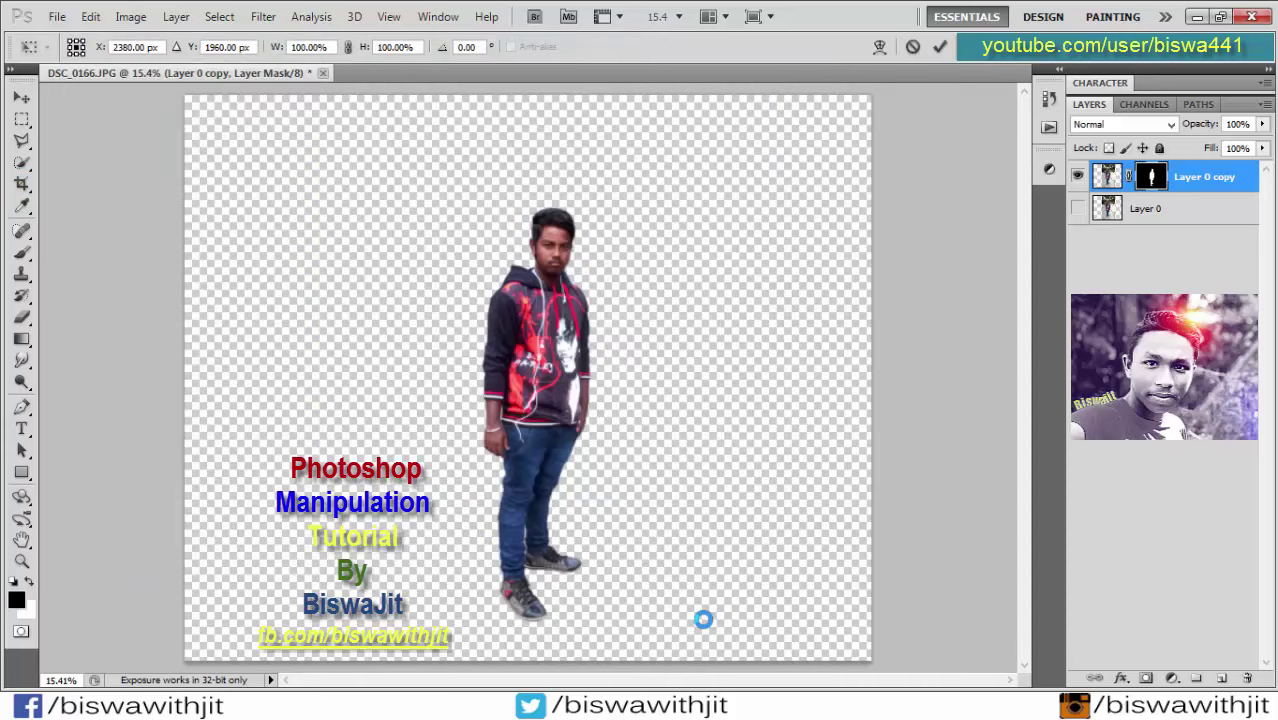
key(Return)
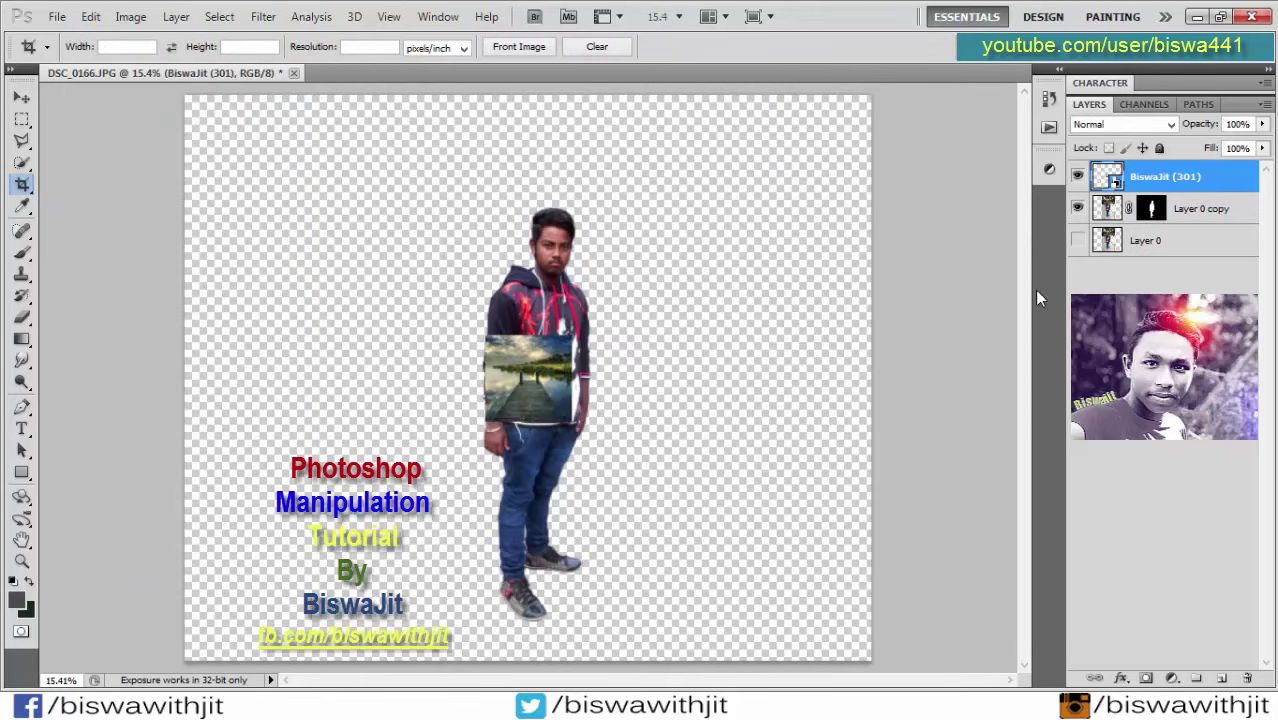
drag(1166, 178, 1179, 222)
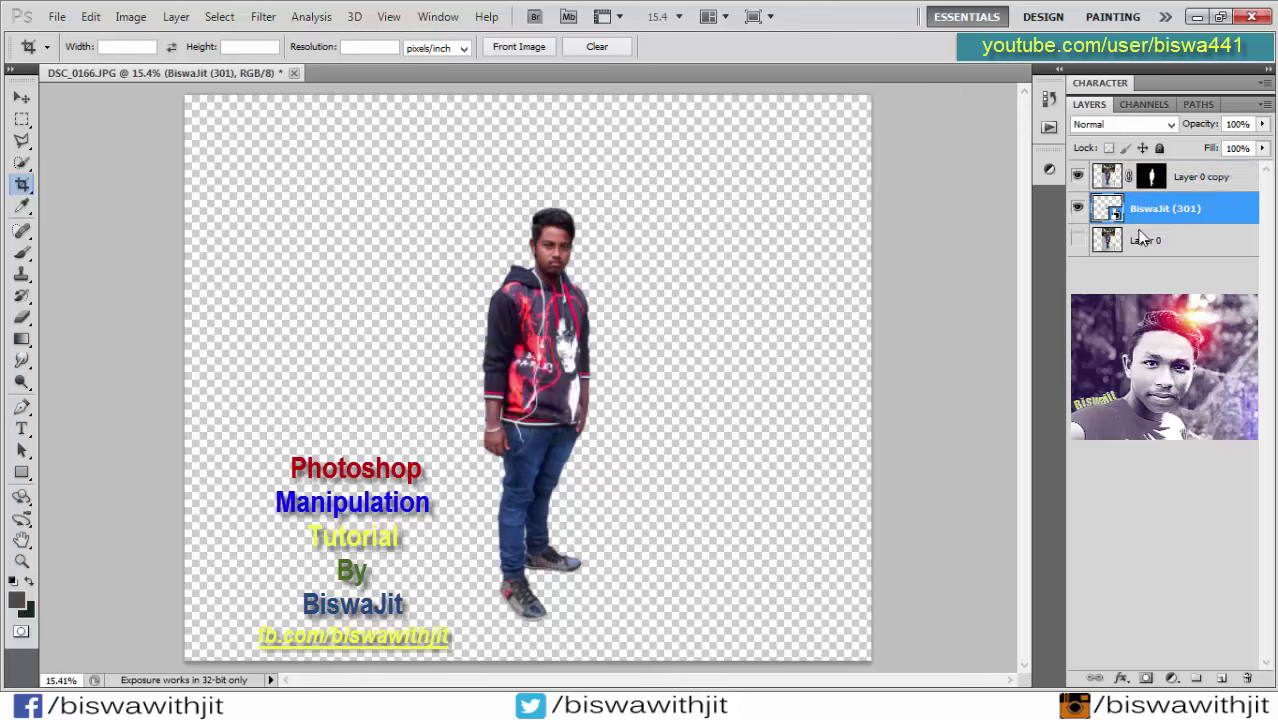
right_click(1142, 208)
click(1003, 398)
Scale the pier photo to about 661% with Free Transform
key(ctrl+t)
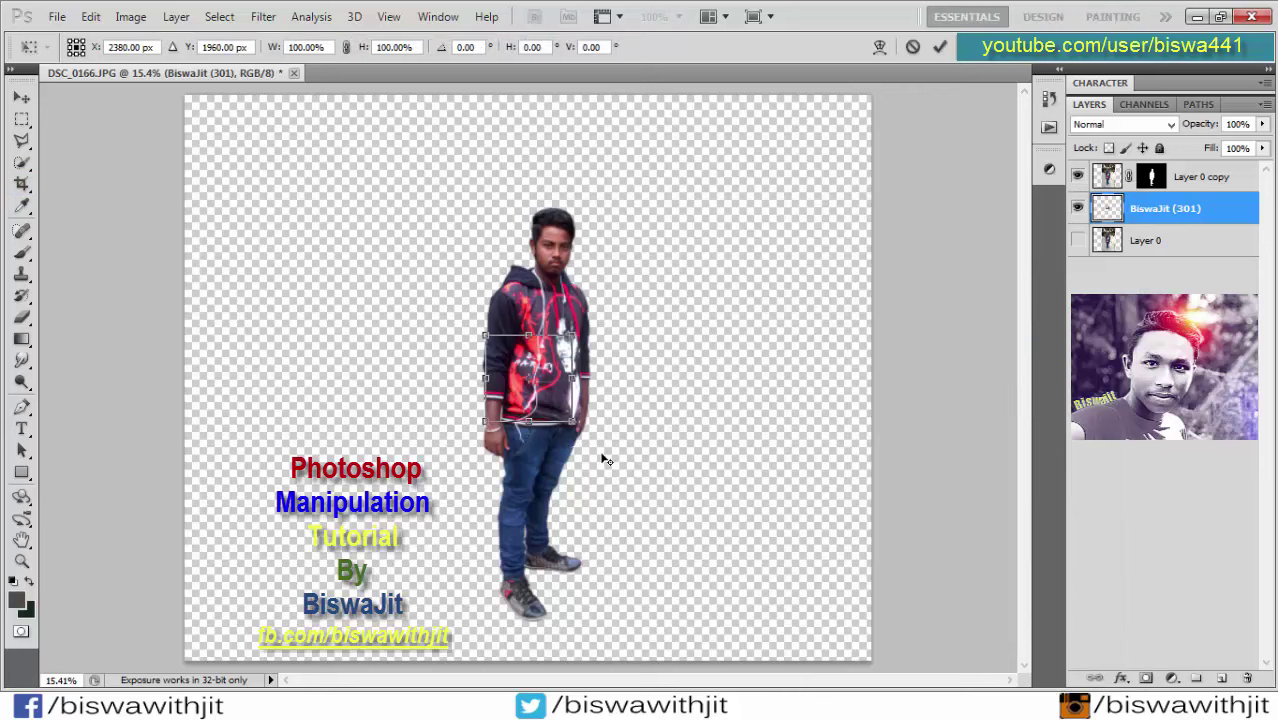
mouse_move(576, 424)
mouse_down()
mouse_move(842, 651)
mouse_move(831, 651)
mouse_up()
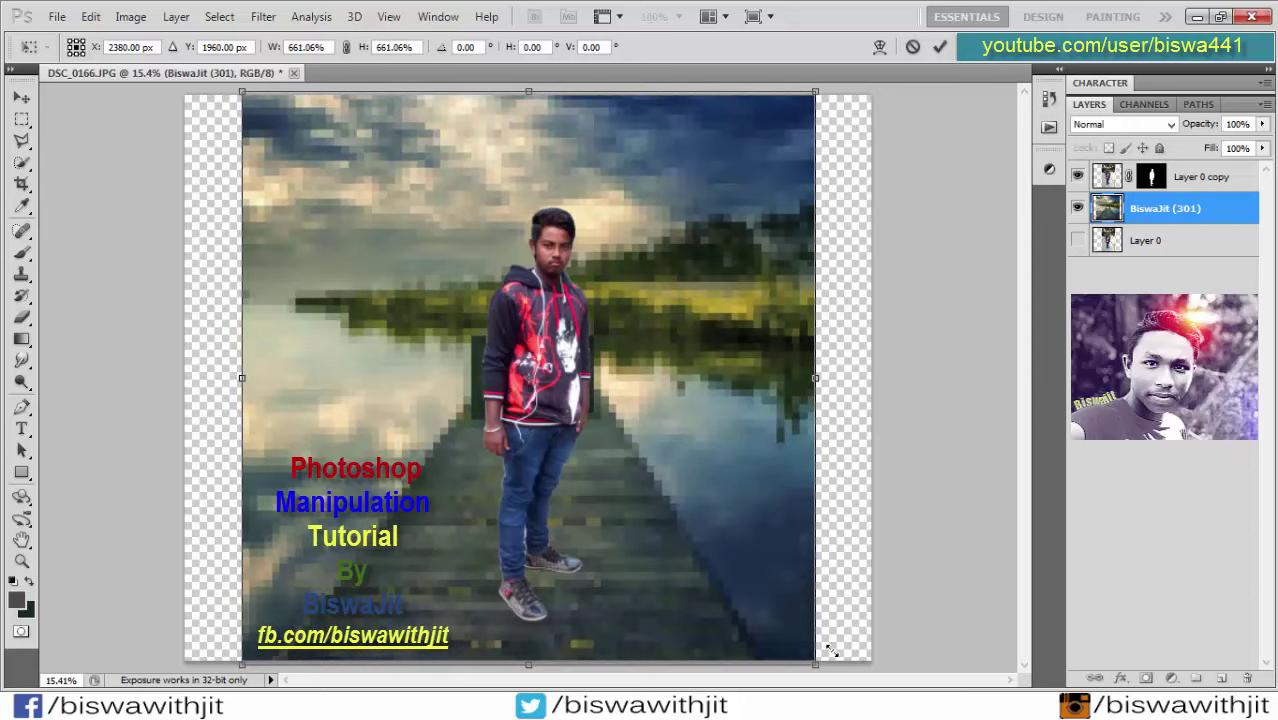
key(Return)
key(c)
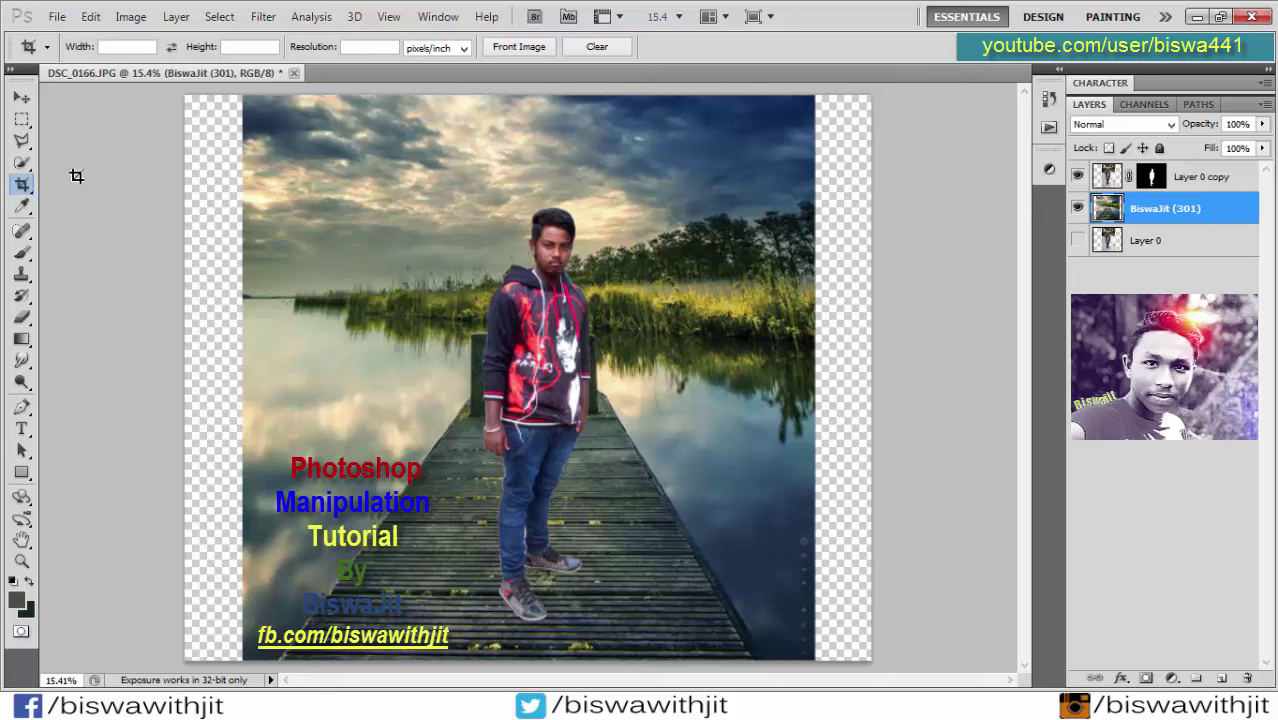
Crop the canvas's left and right sides in to the pier photo's edges
mouse_move(185, 96)
mouse_down()
mouse_move(851, 677)
mouse_move(876, 668)
mouse_up()
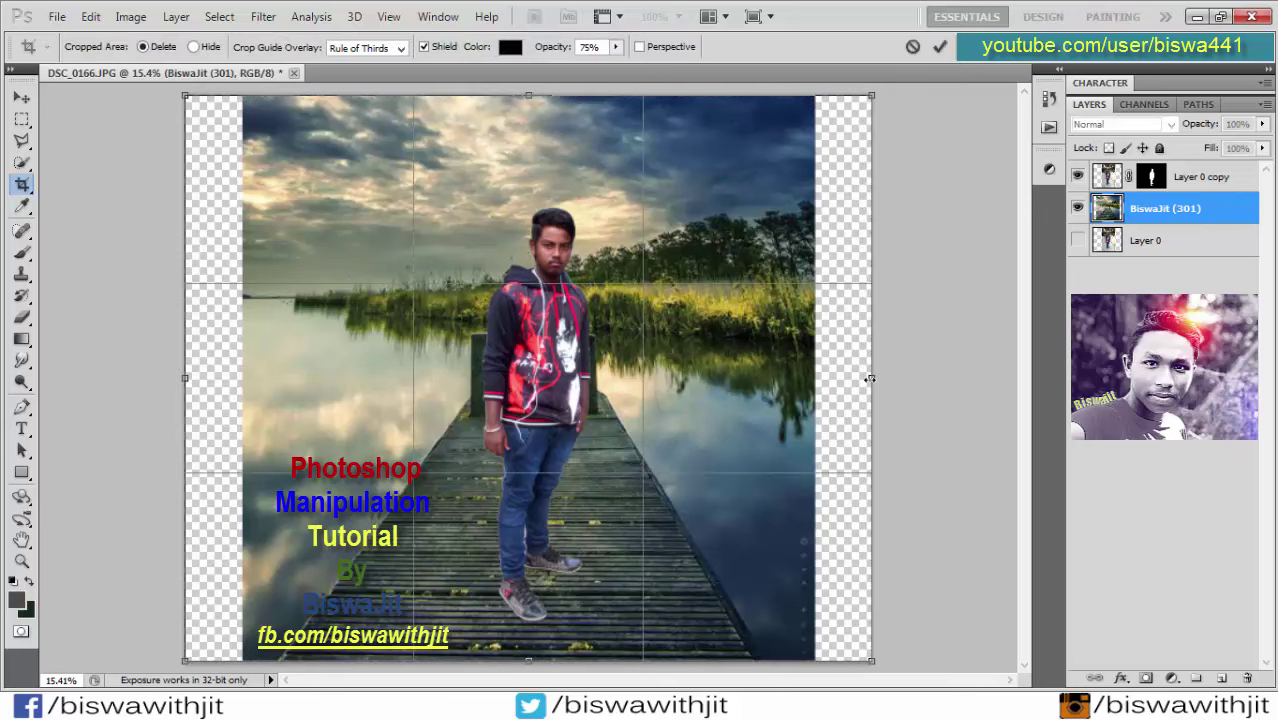
drag(870, 378, 815, 378)
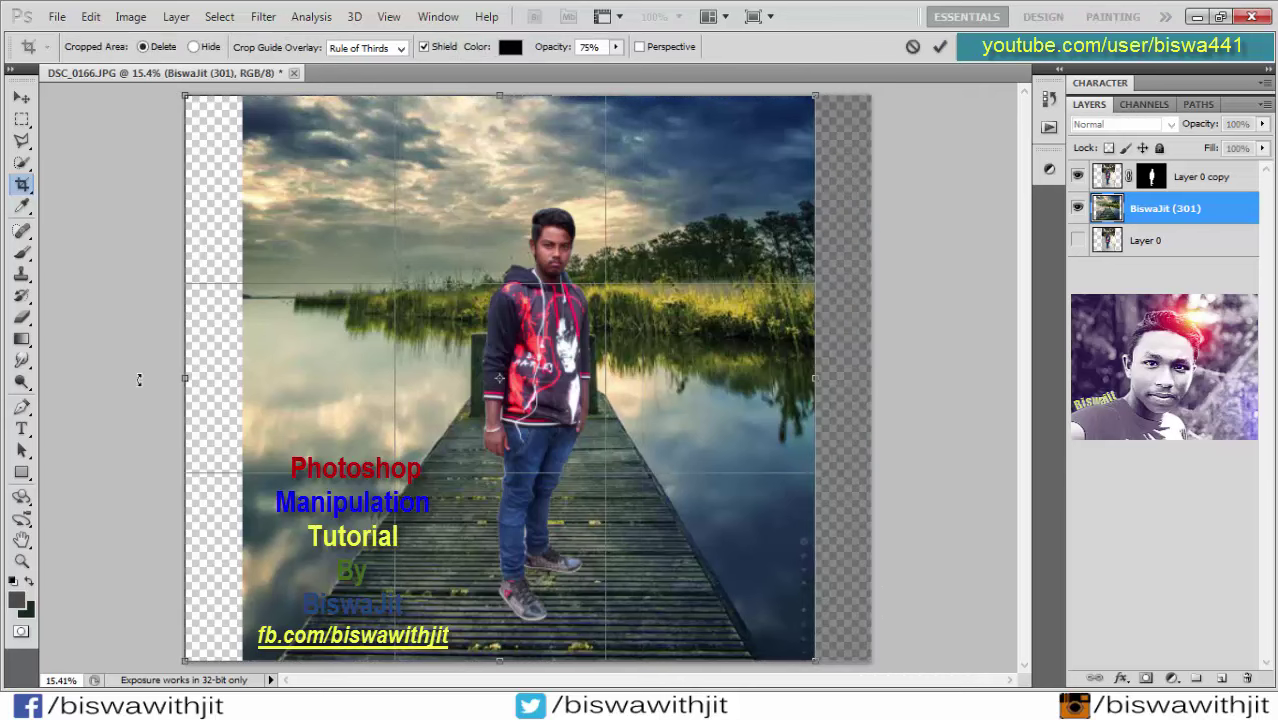
drag(181, 377, 242, 378)
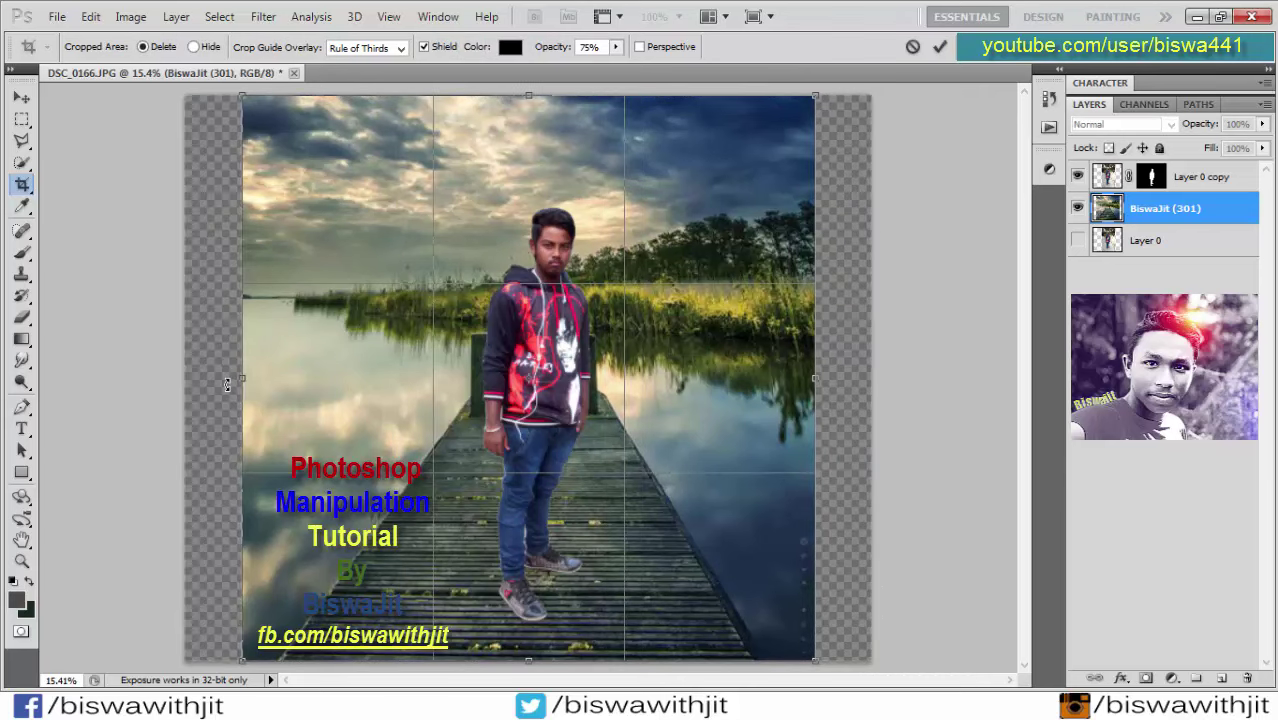
key(Return)
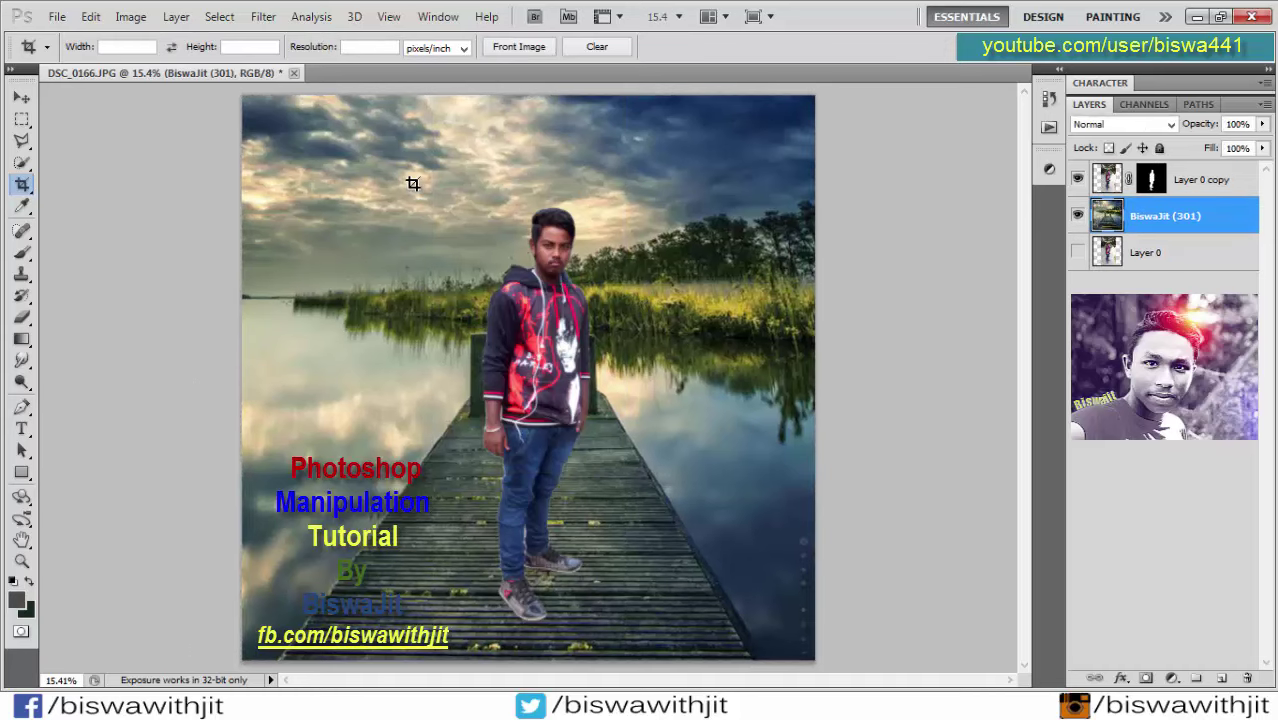
click(21, 98)
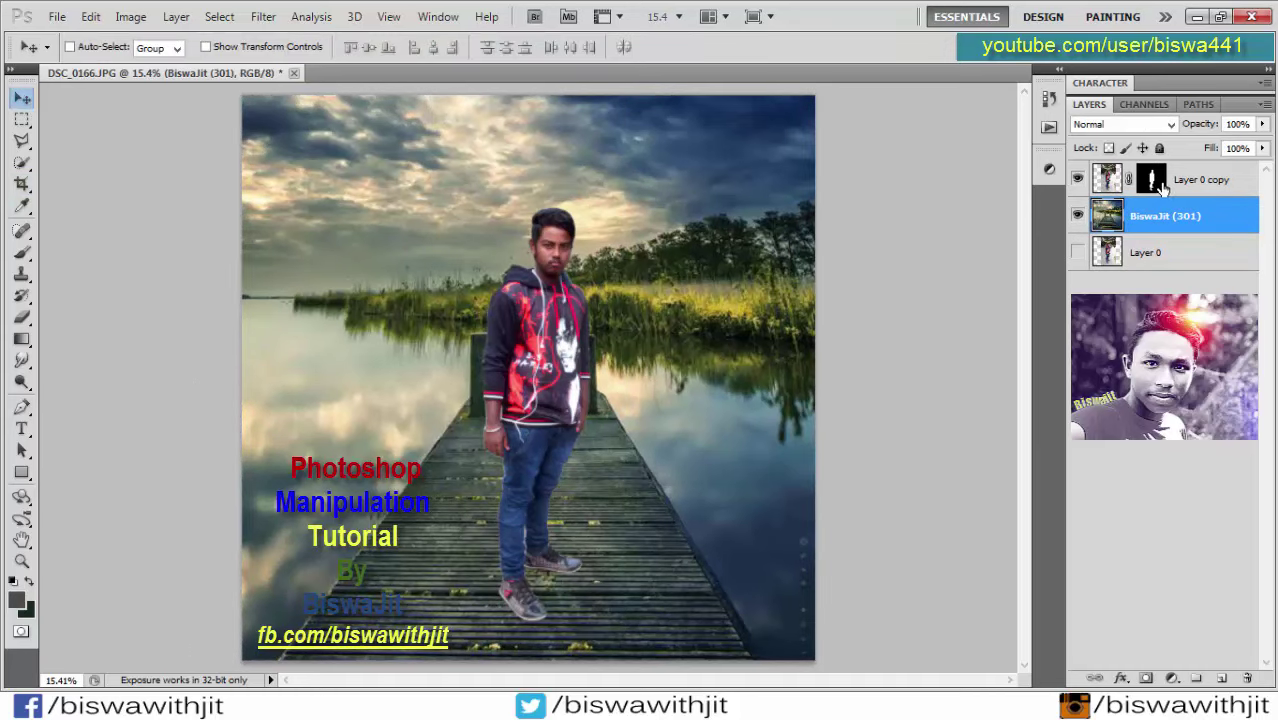
Move the man up and left onto the pier and shrink him to about 83%
click(1197, 184)
drag(533, 436, 495, 358)
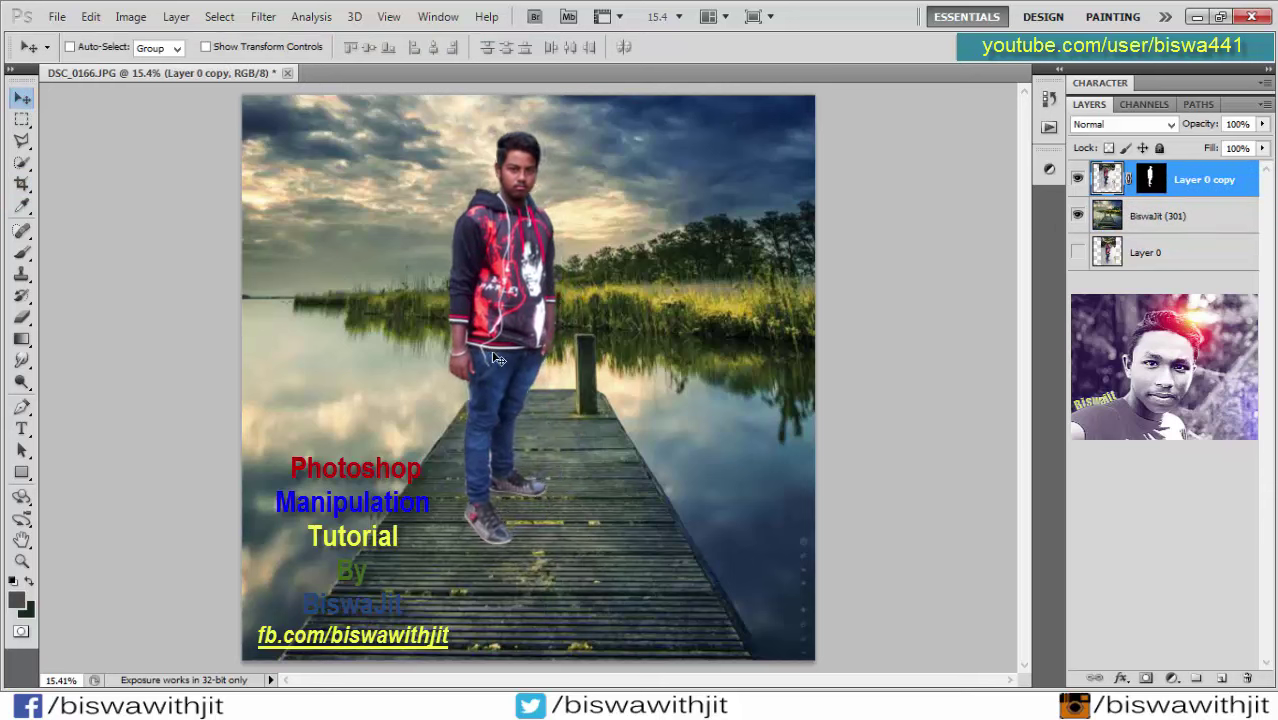
key(ctrl+t)
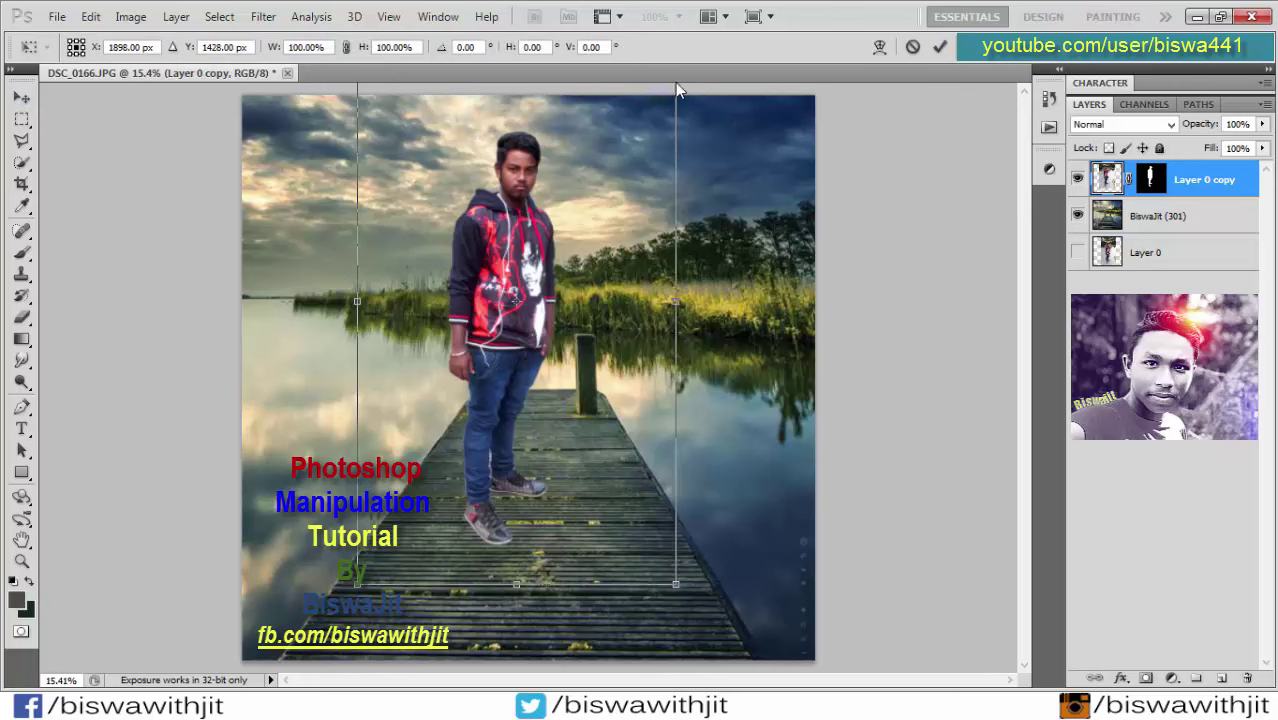
scroll(629, 214, down, 3)
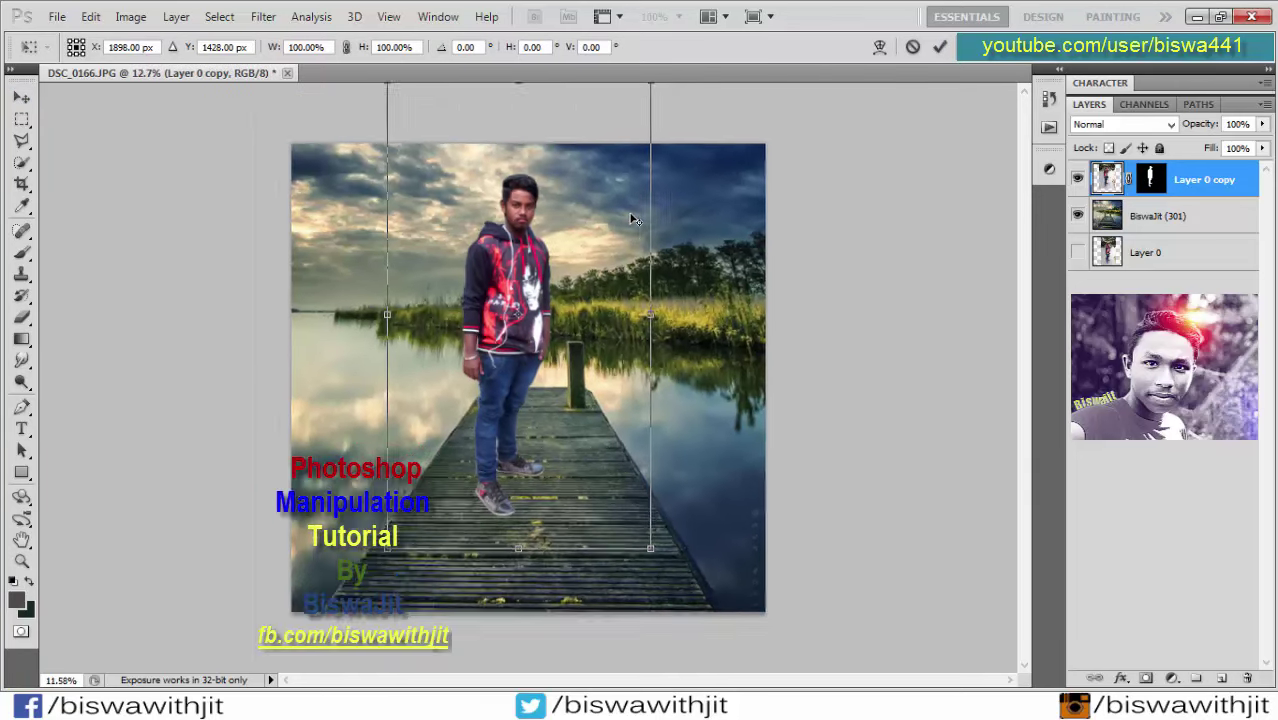
drag(639, 107, 627, 139)
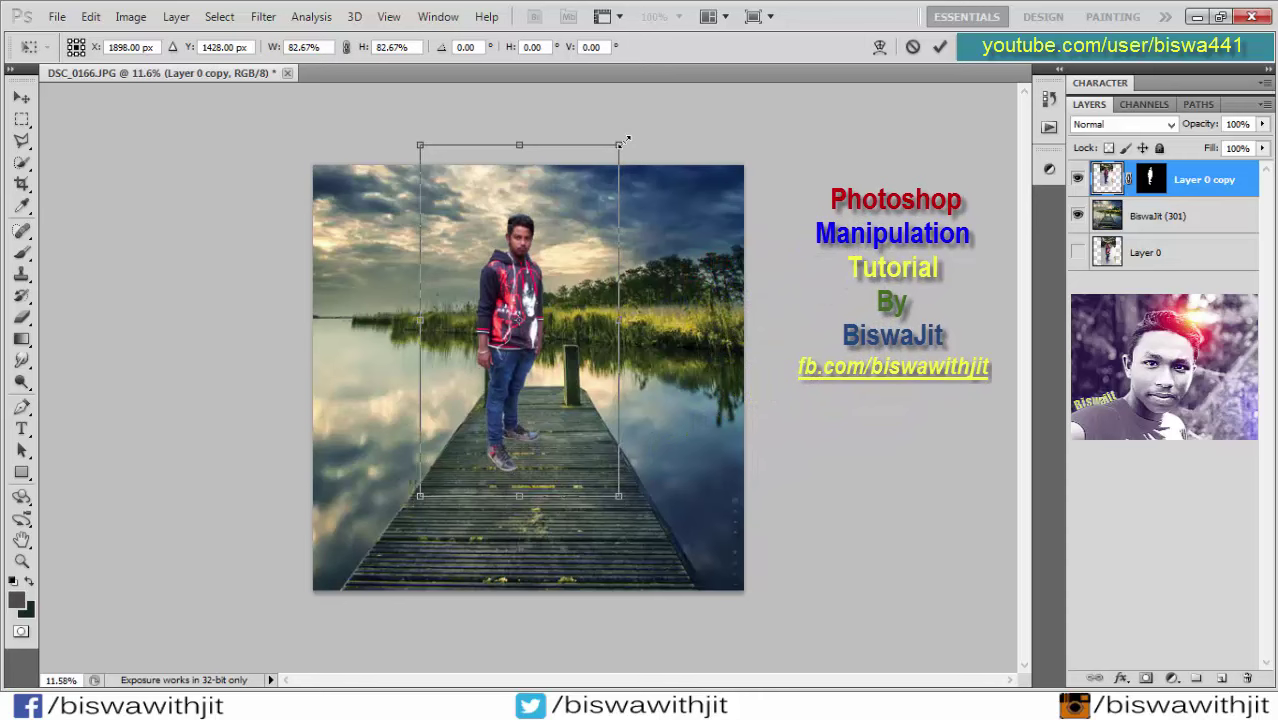
key(Return)
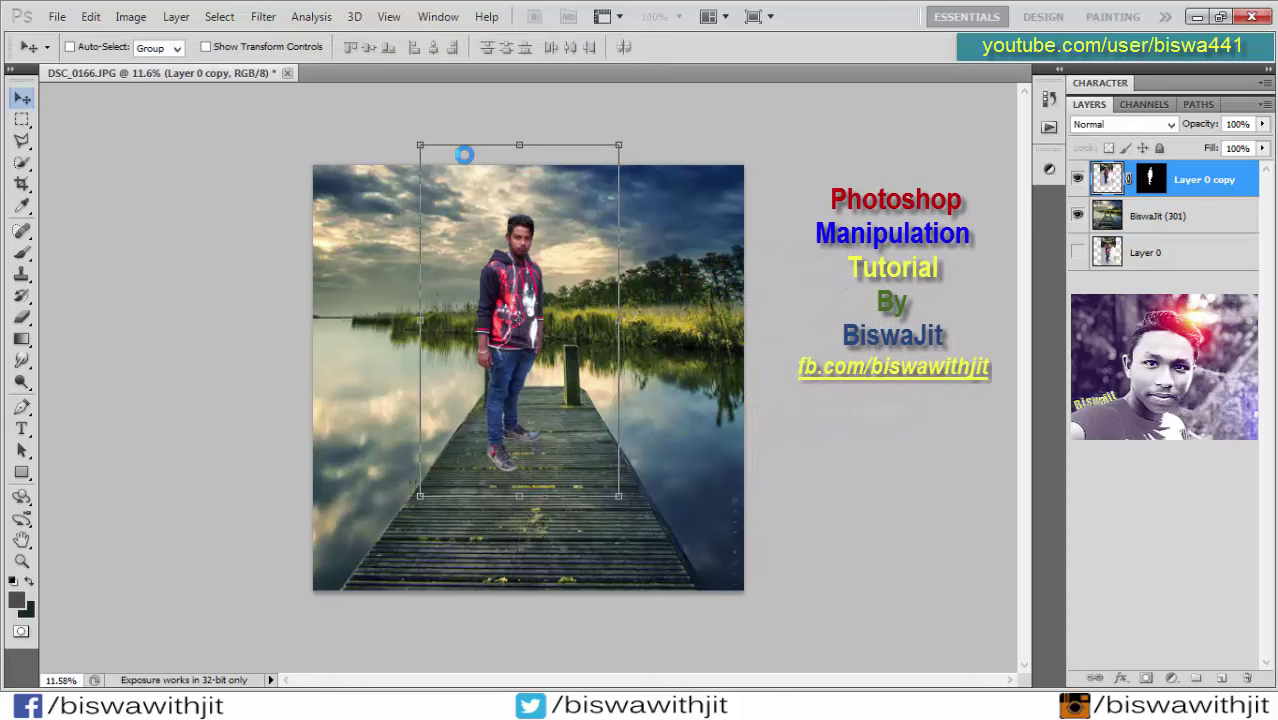
Nudge the man slightly left and lower onto the planks, then zoom in on his feet
key(z)
click(525, 47)
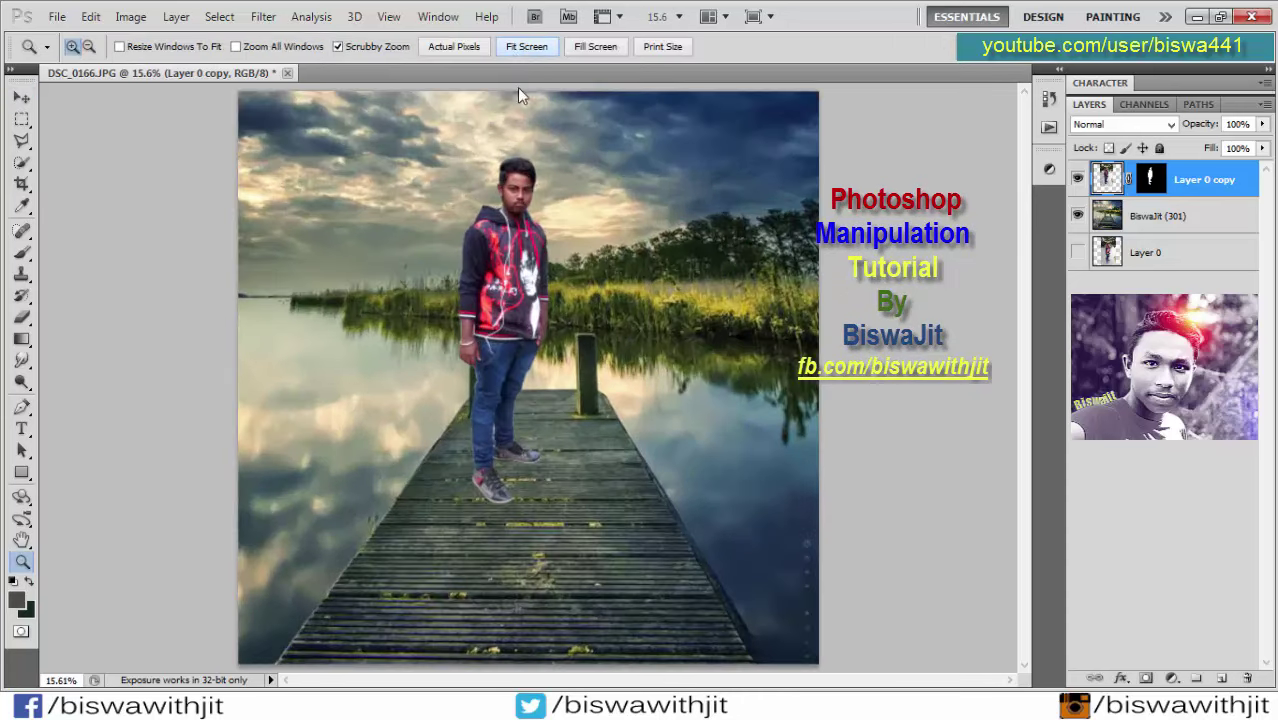
click(21, 98)
drag(537, 314, 495, 354)
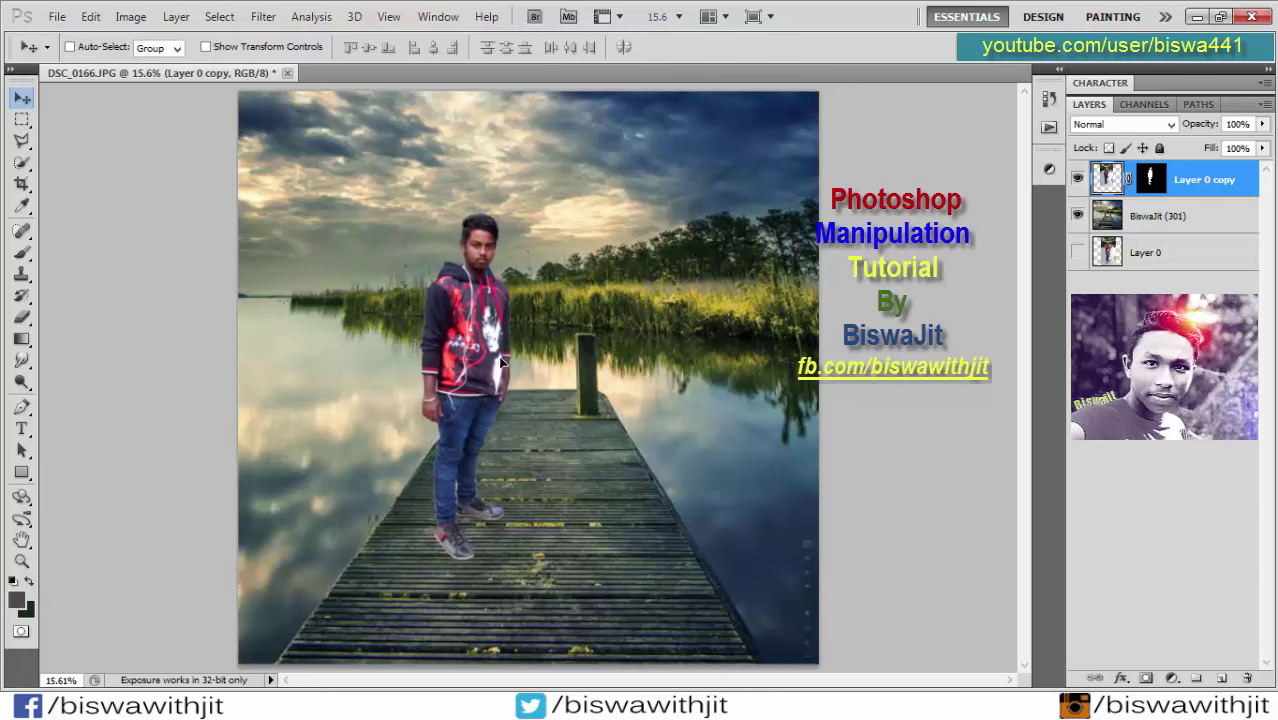
drag(495, 356, 495, 363)
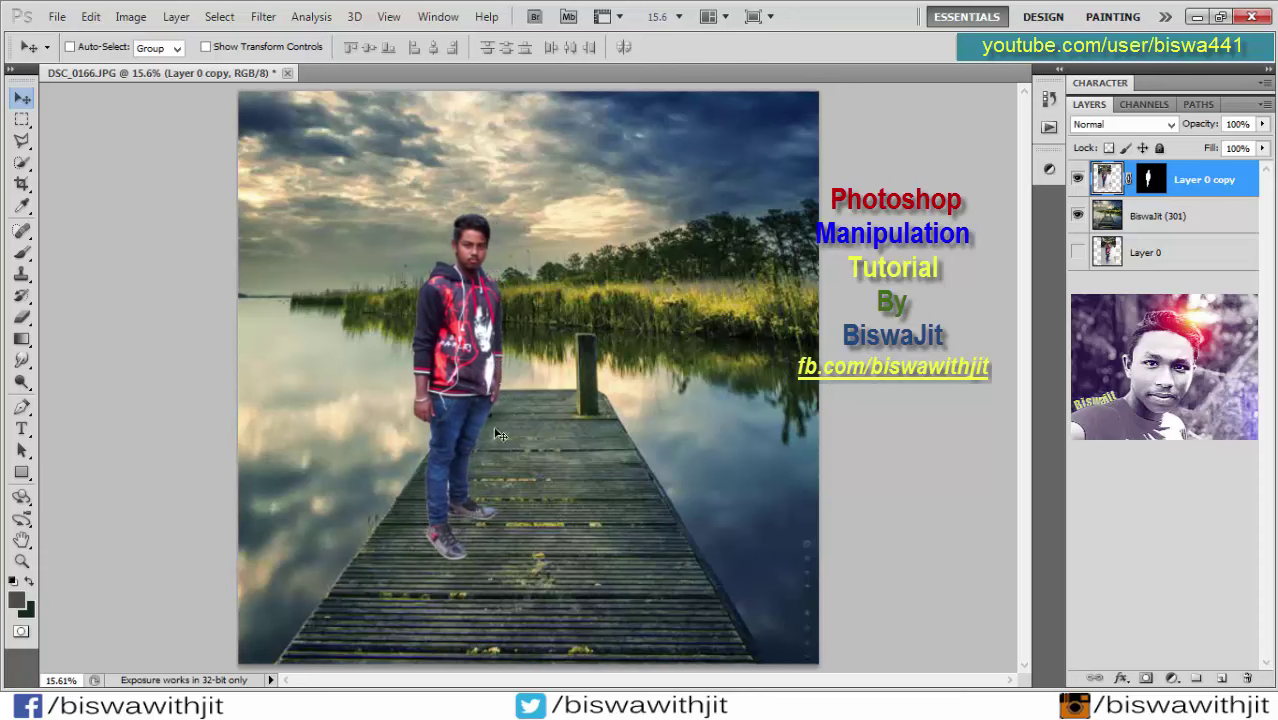
key(z)
mouse_move(440, 484)
mouse_down()
mouse_move(477, 437)
mouse_move(442, 322)
mouse_up()
On the man's layer mask, Magic Wand-select the light gap beside his leg
click(1151, 180)
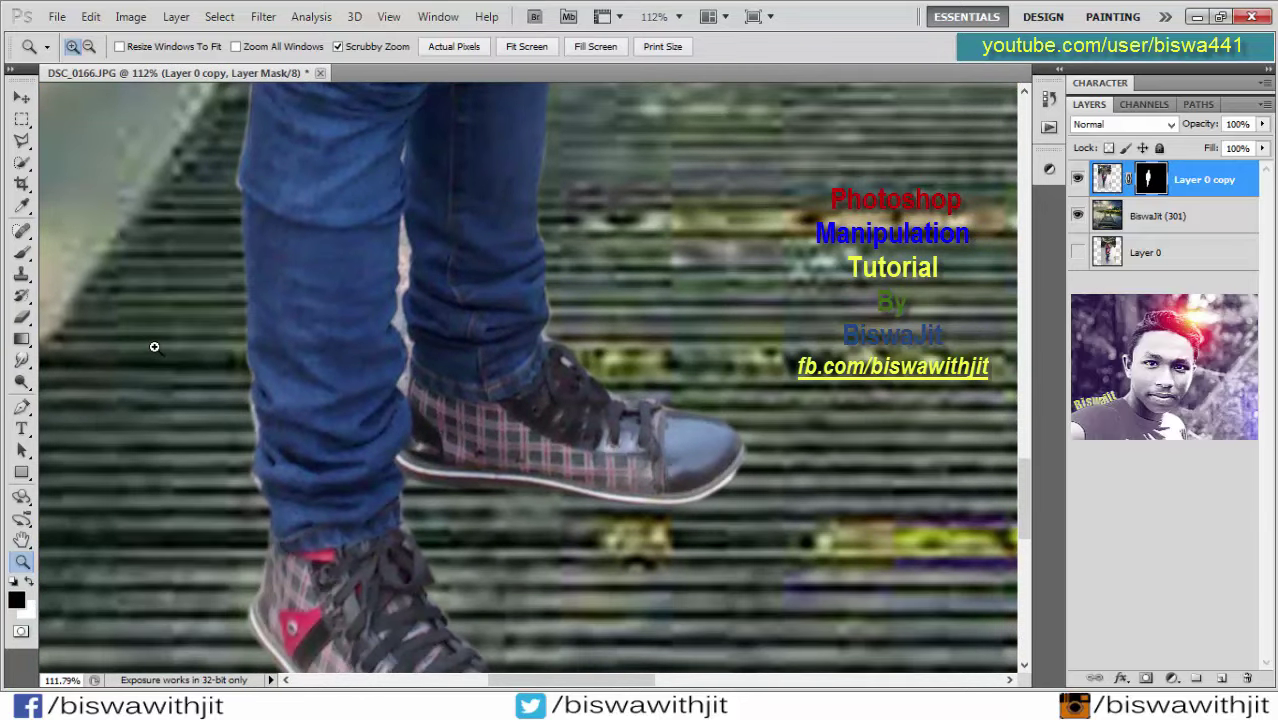
key(b)
click(21, 162)
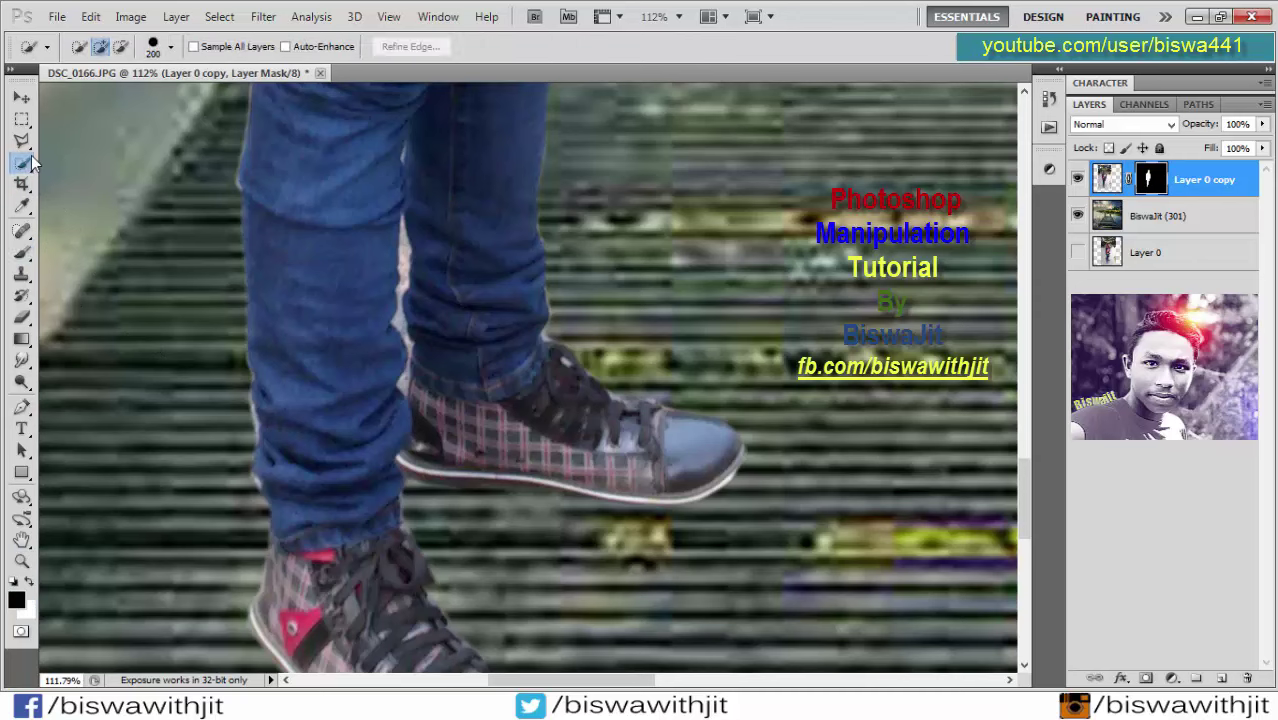
click(100, 178)
click(401, 275)
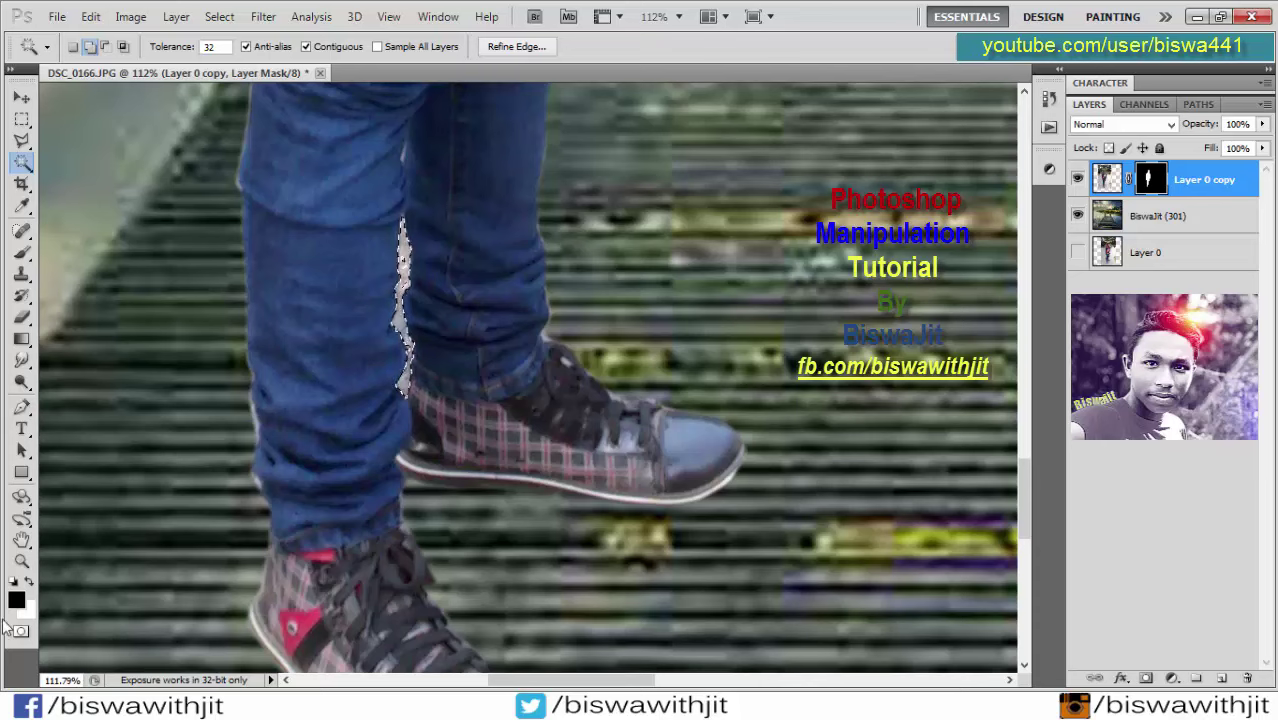
Paint the light sliver out of the mask, then zoom back out to the whole man
key(b)
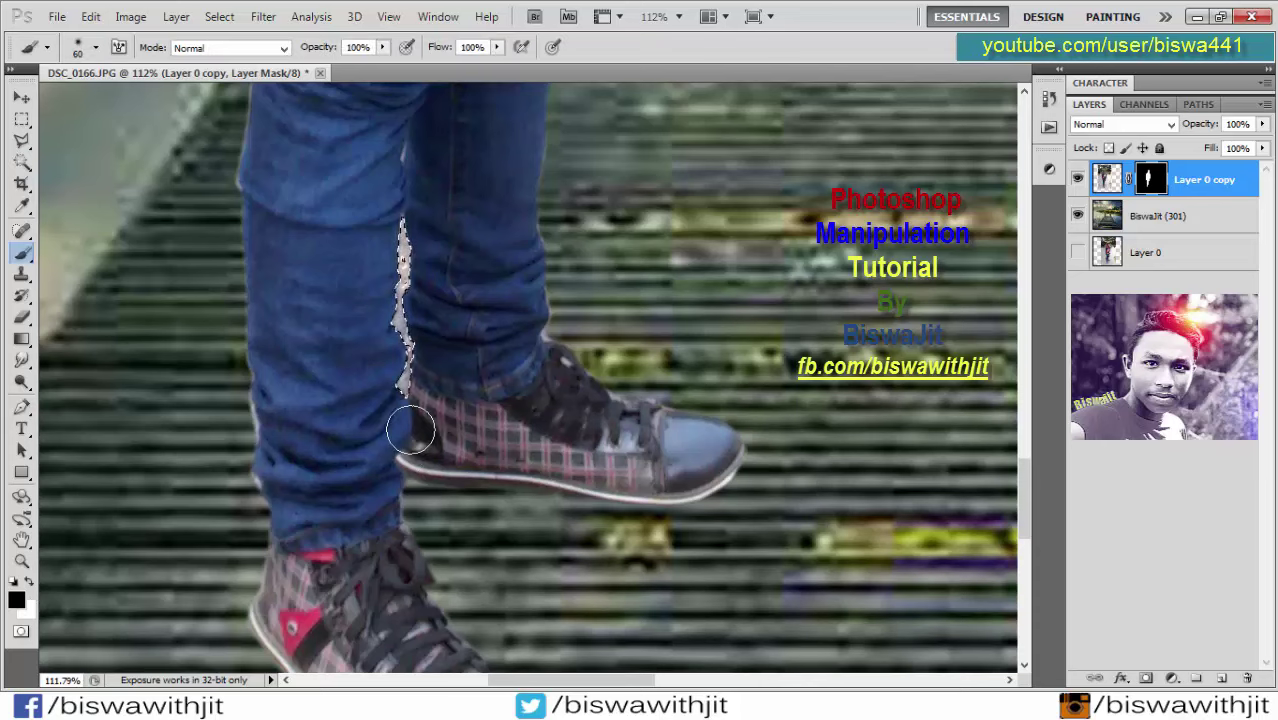
drag(414, 437, 408, 180)
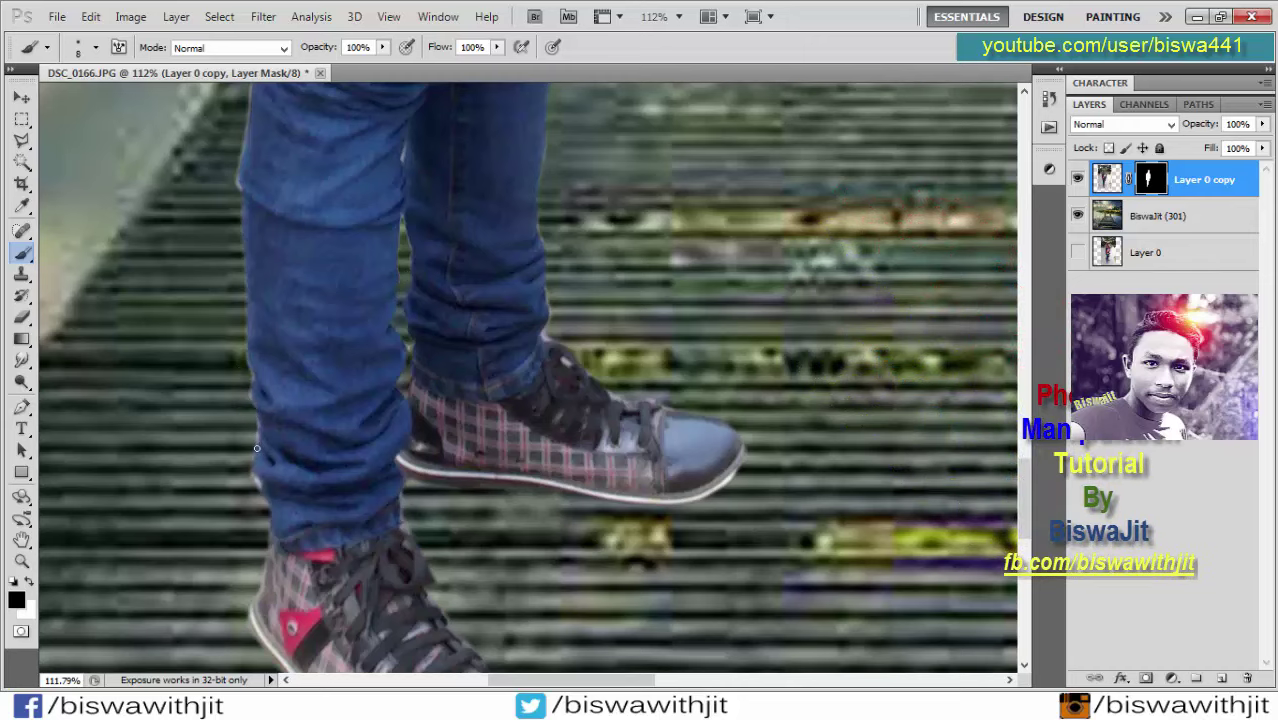
key(z)
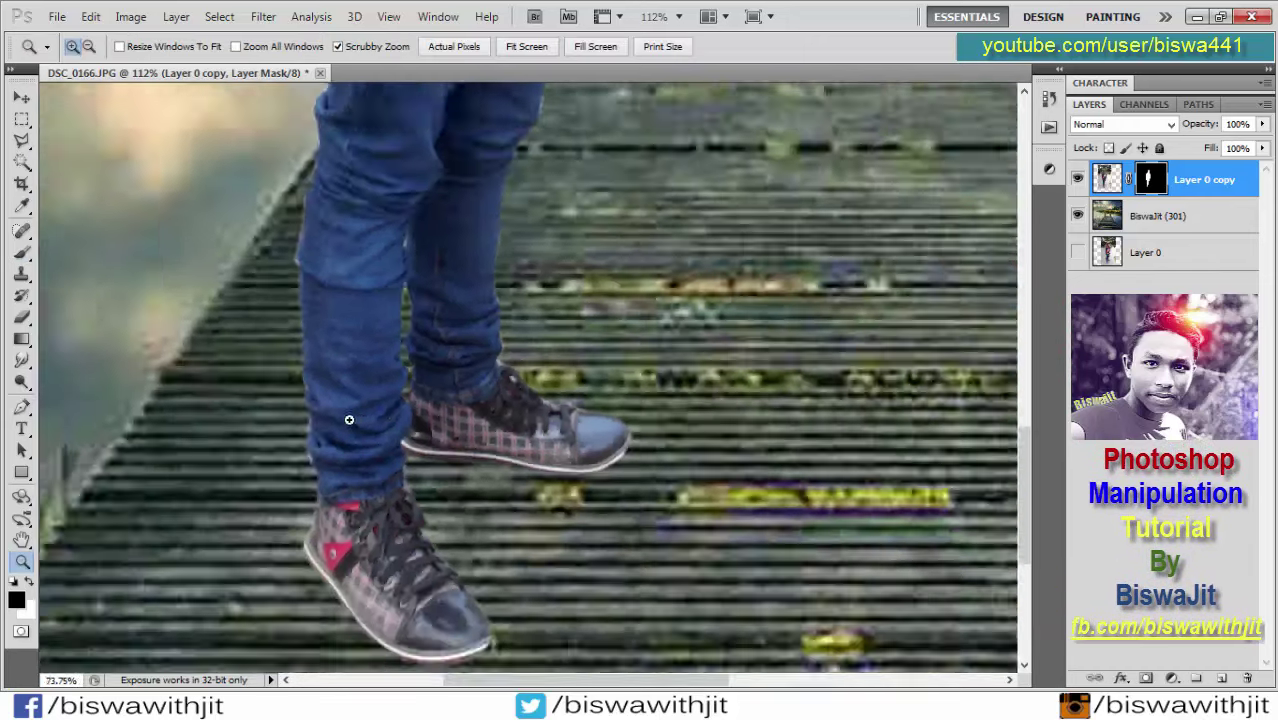
drag(311, 456, 300, 422)
mouse_move(442, 342)
mouse_down()
mouse_move(477, 391)
mouse_move(581, 125)
mouse_up()
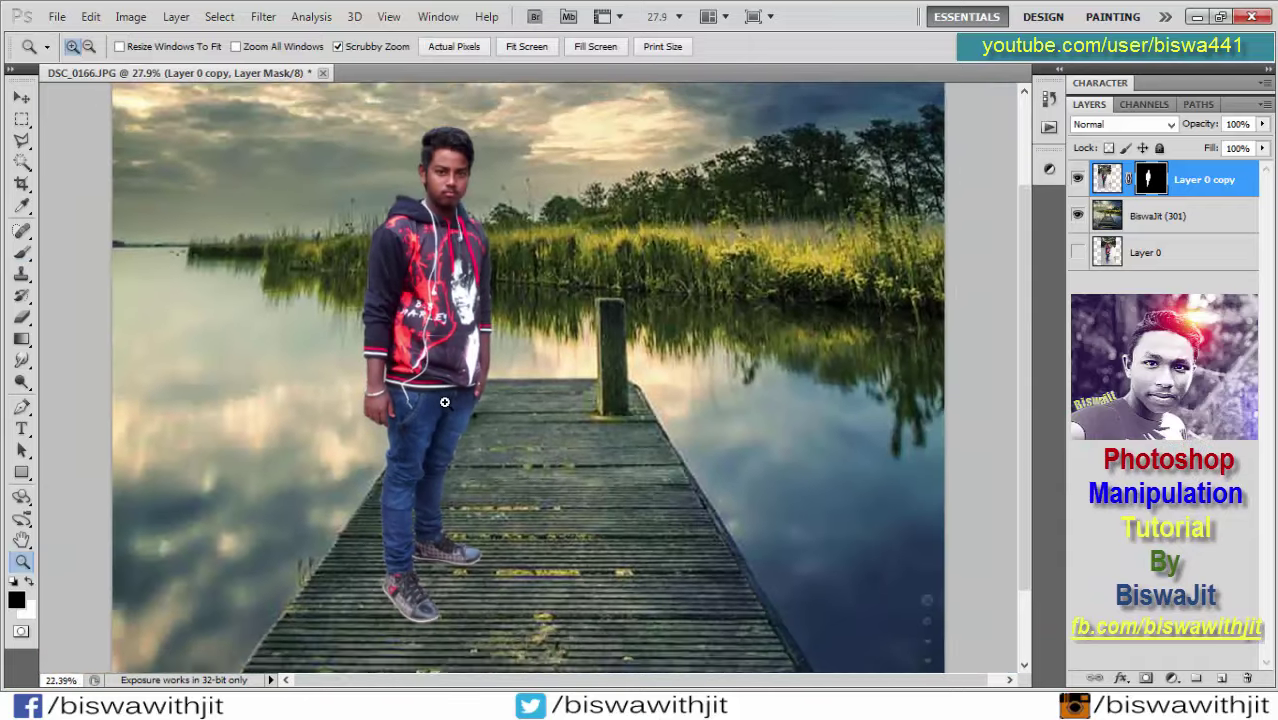
Refine the man's layer mask with a 2.1 px feather and a Shift Edge of -23%
click(538, 50)
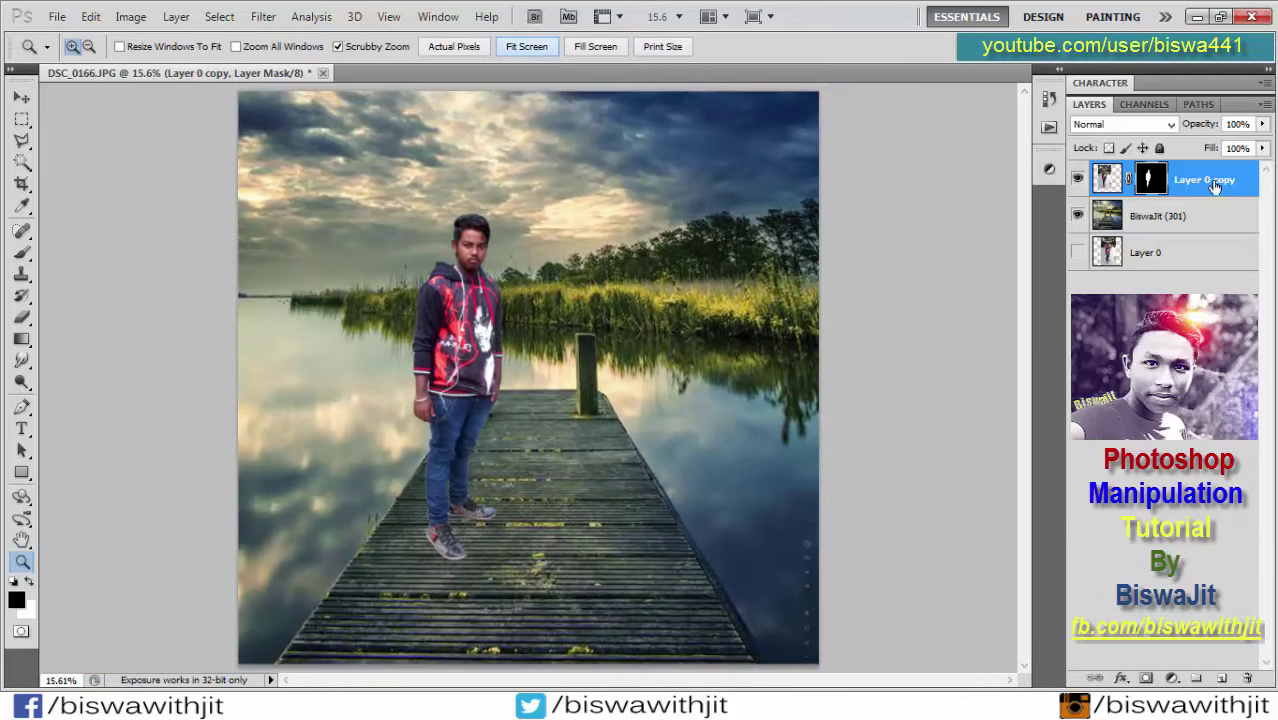
right_click(1150, 178)
click(1160, 329)
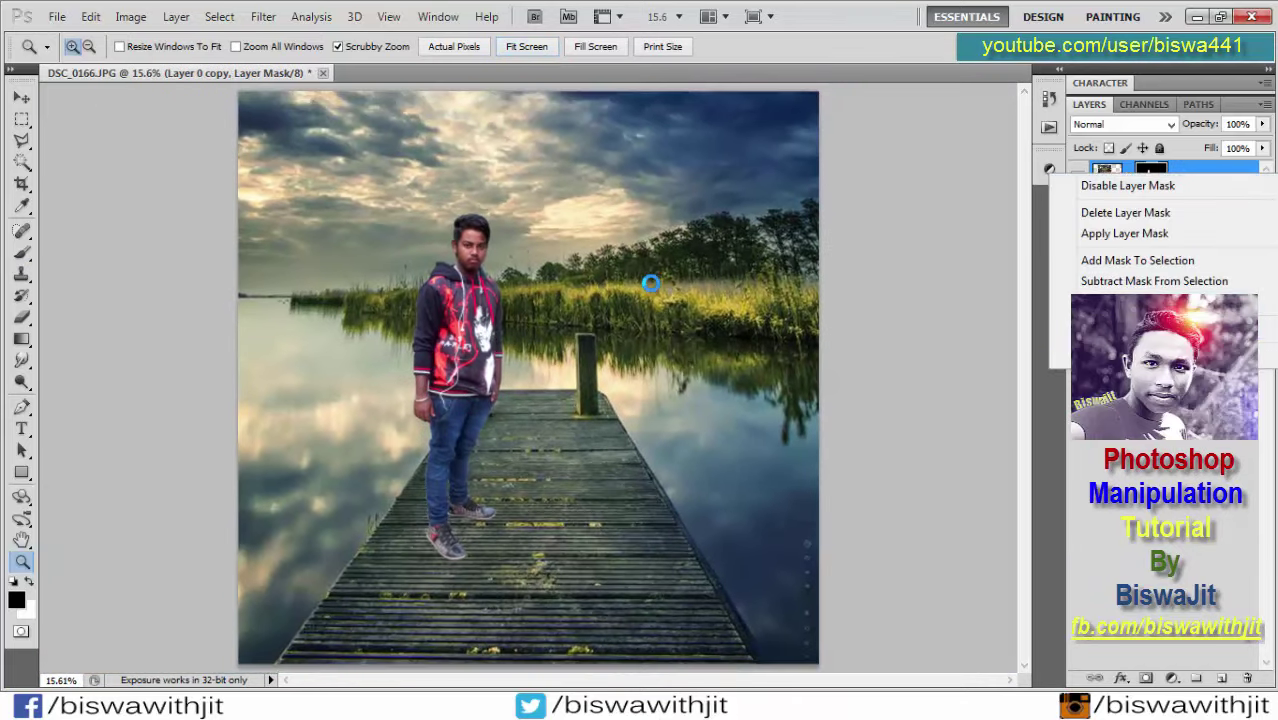
drag(776, 353, 787, 357)
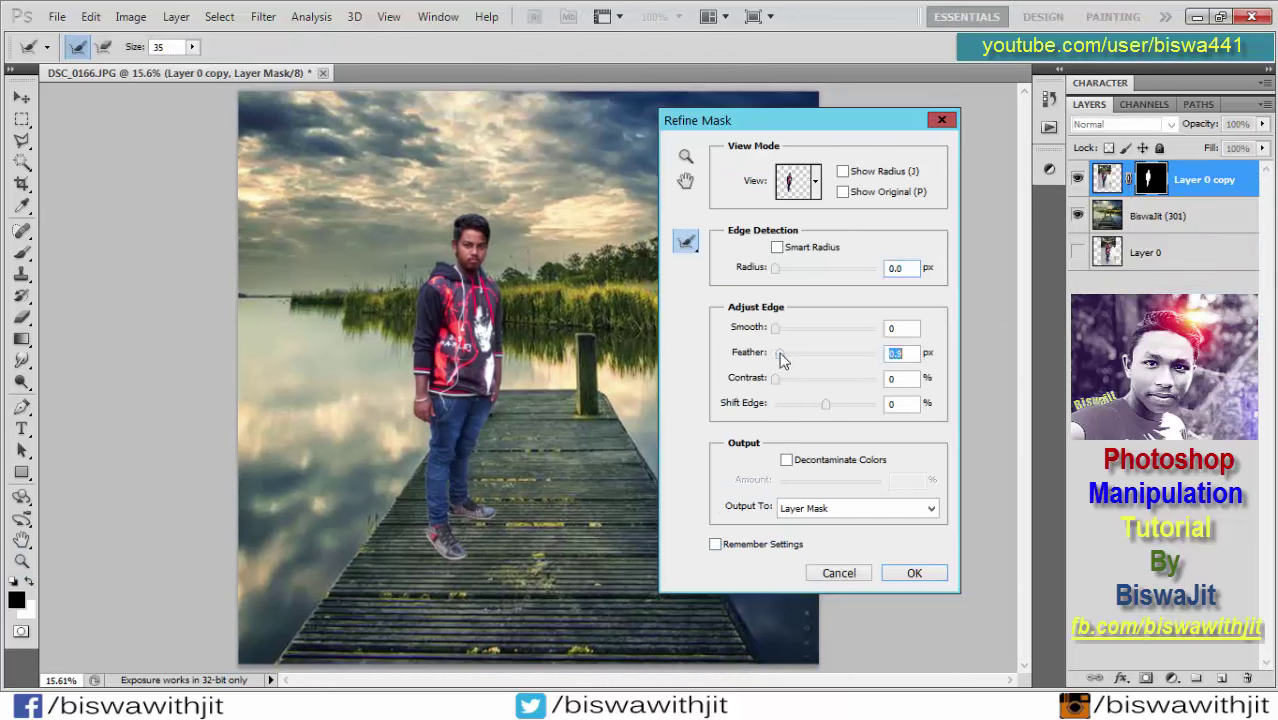
click(820, 406)
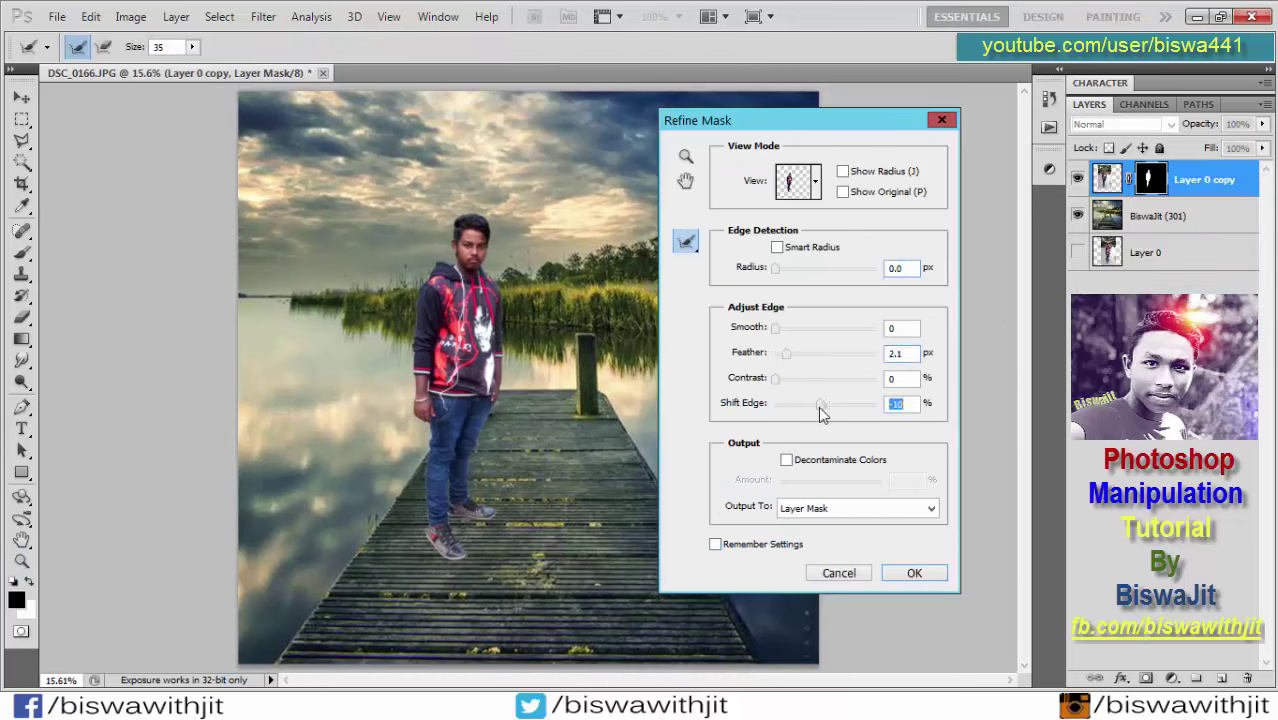
click(913, 575)
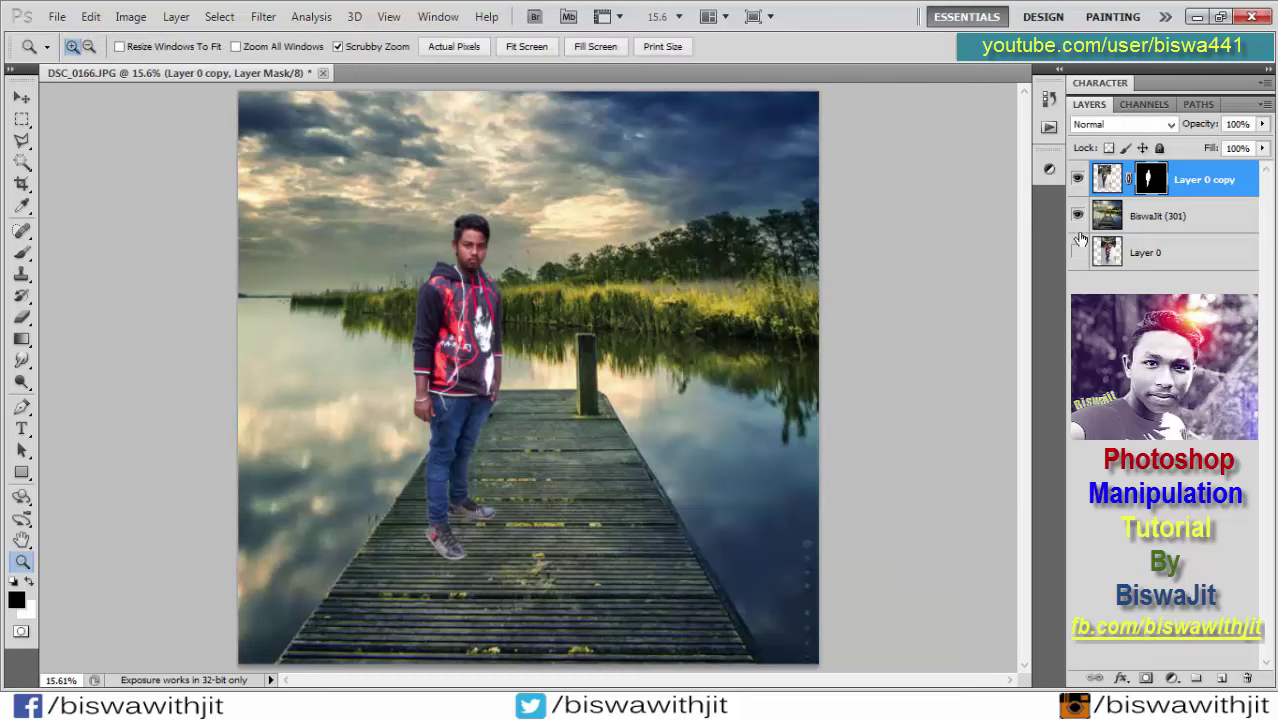
Nudge the man right and down so his shoes rest on the pier's left planks
key(v)
drag(424, 451, 477, 435)
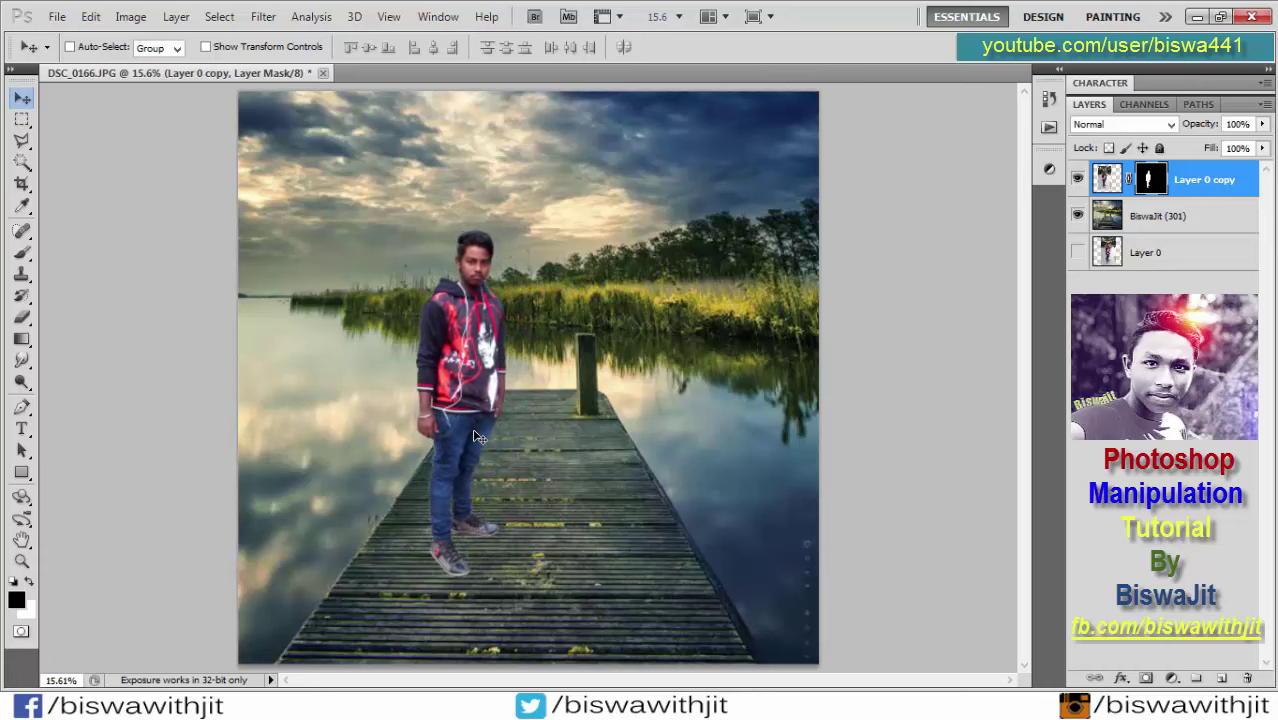
key(z)
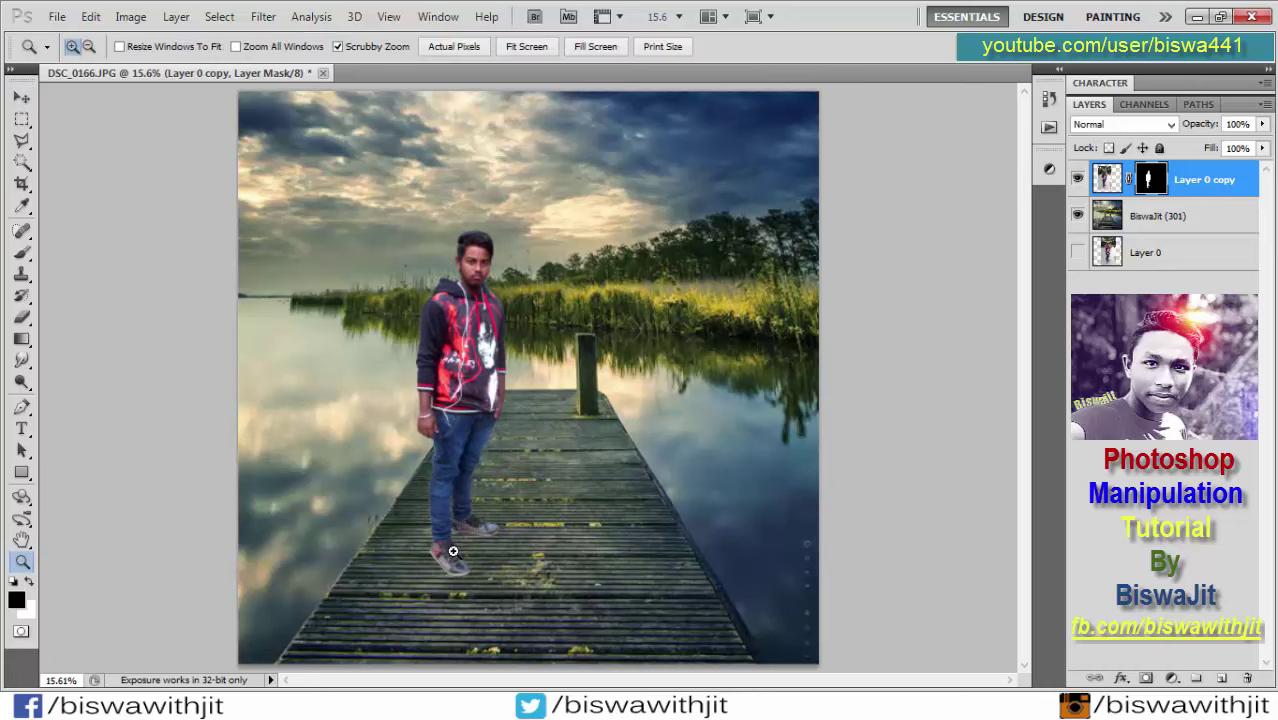
mouse_move(488, 549)
mouse_down()
mouse_move(543, 561)
mouse_move(416, 534)
mouse_up()
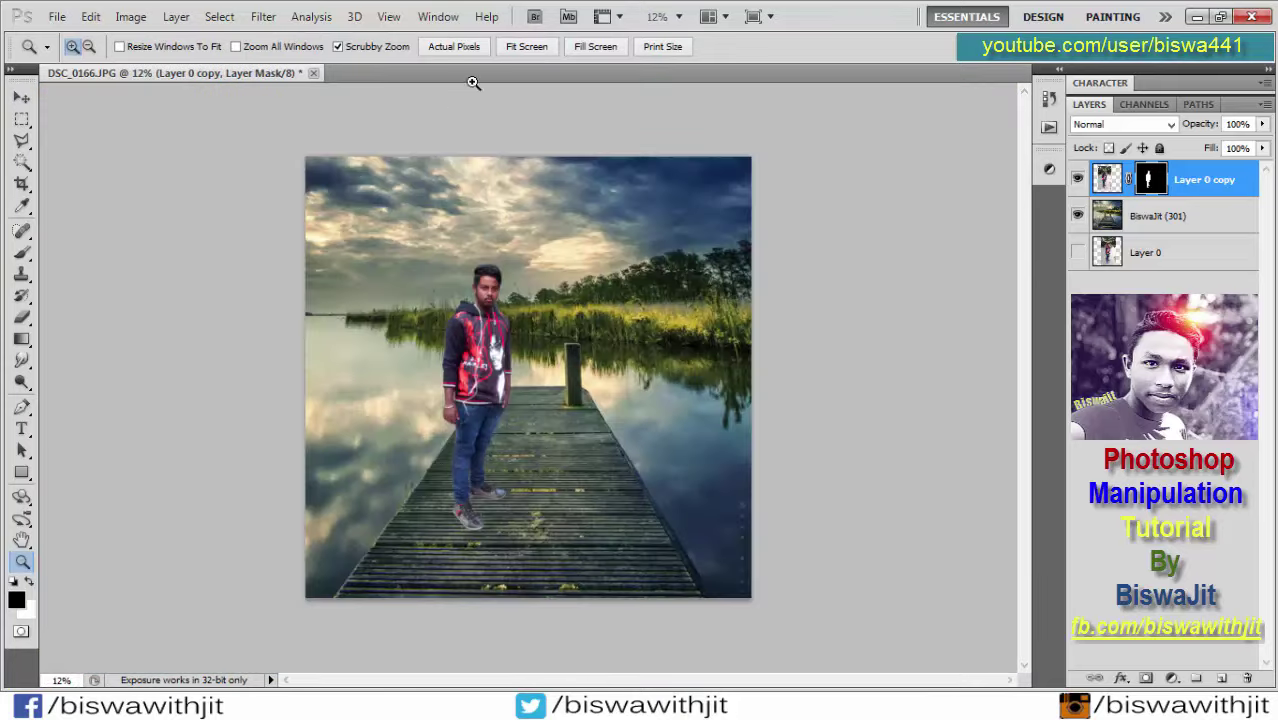
Fit the image on screen, choose the Dodge tool, and swap foreground and background colours
click(527, 47)
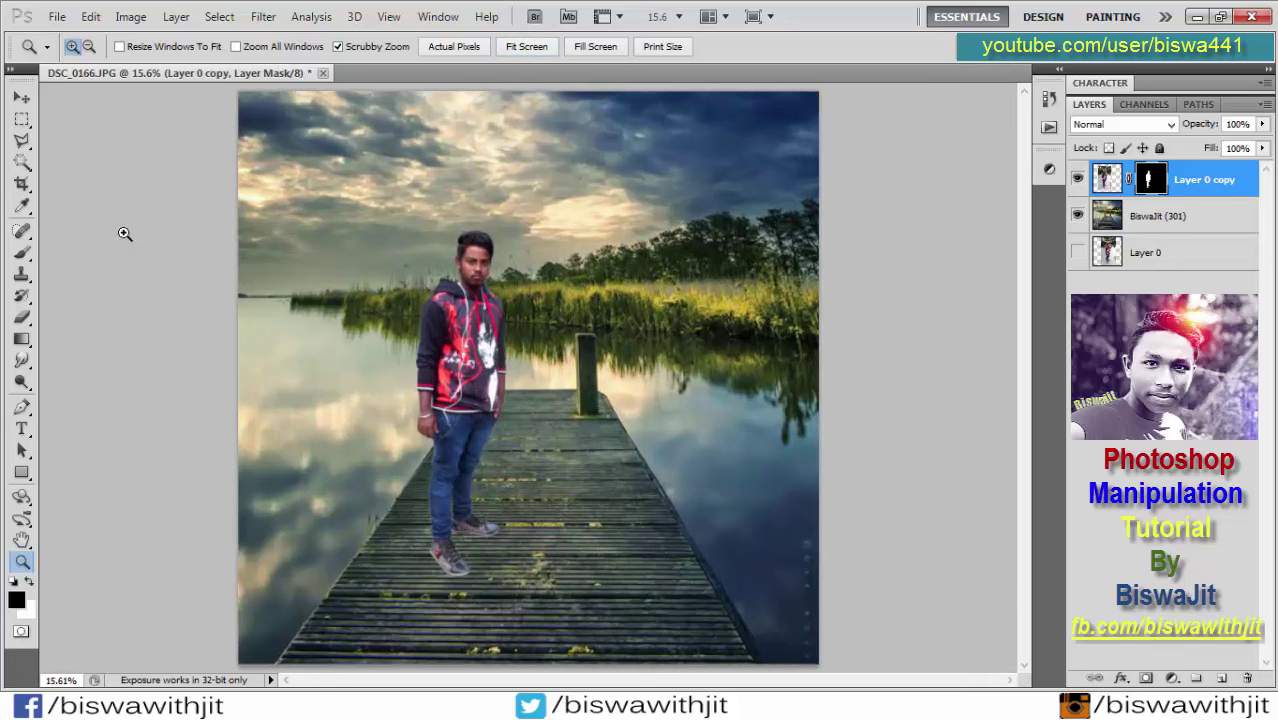
key(b)
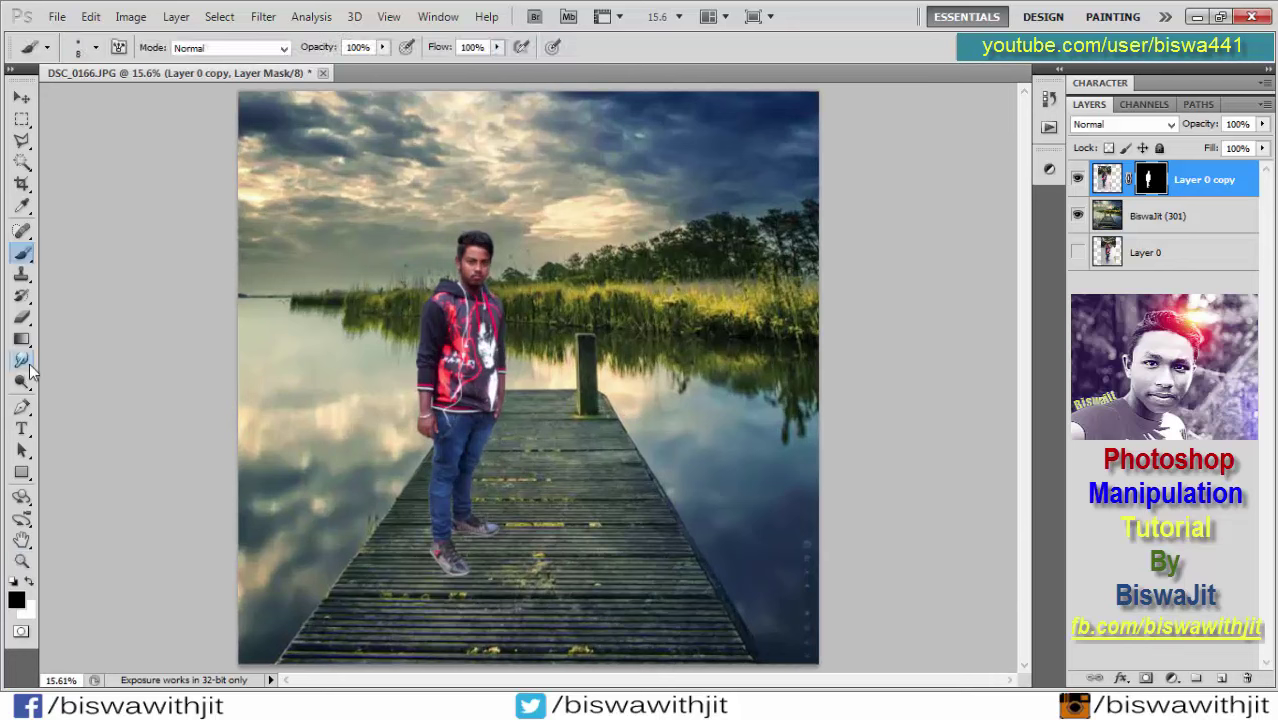
click(23, 364)
click(22, 381)
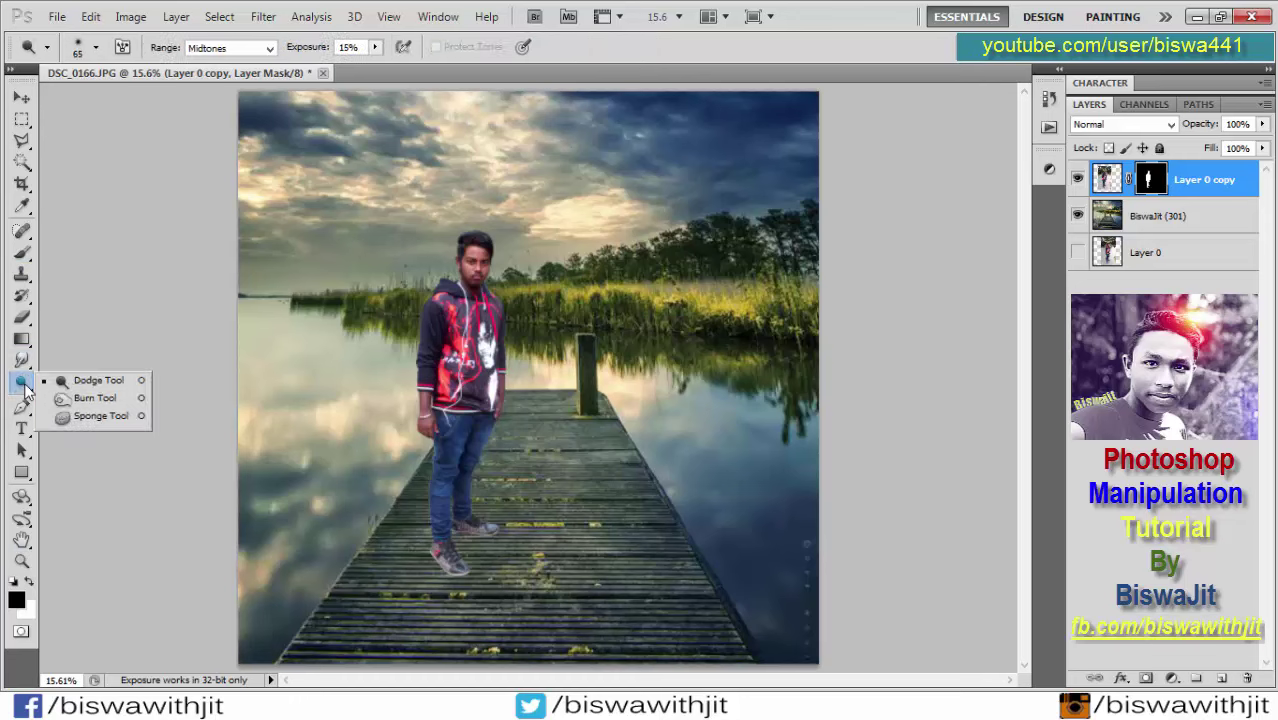
click(80, 386)
key(x)
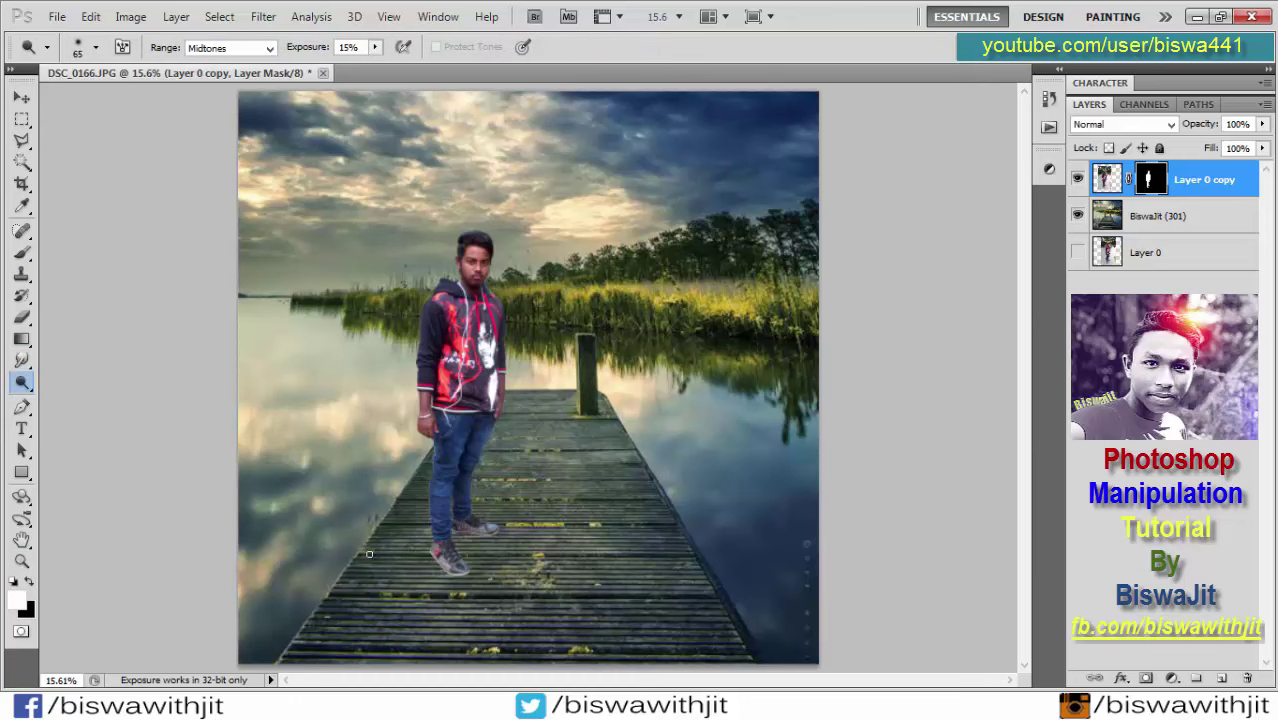
Zoom to the man's feet and target Layer 0 copy's image pixels instead of its mask
key(z)
drag(470, 555, 505, 572)
drag(468, 527, 465, 426)
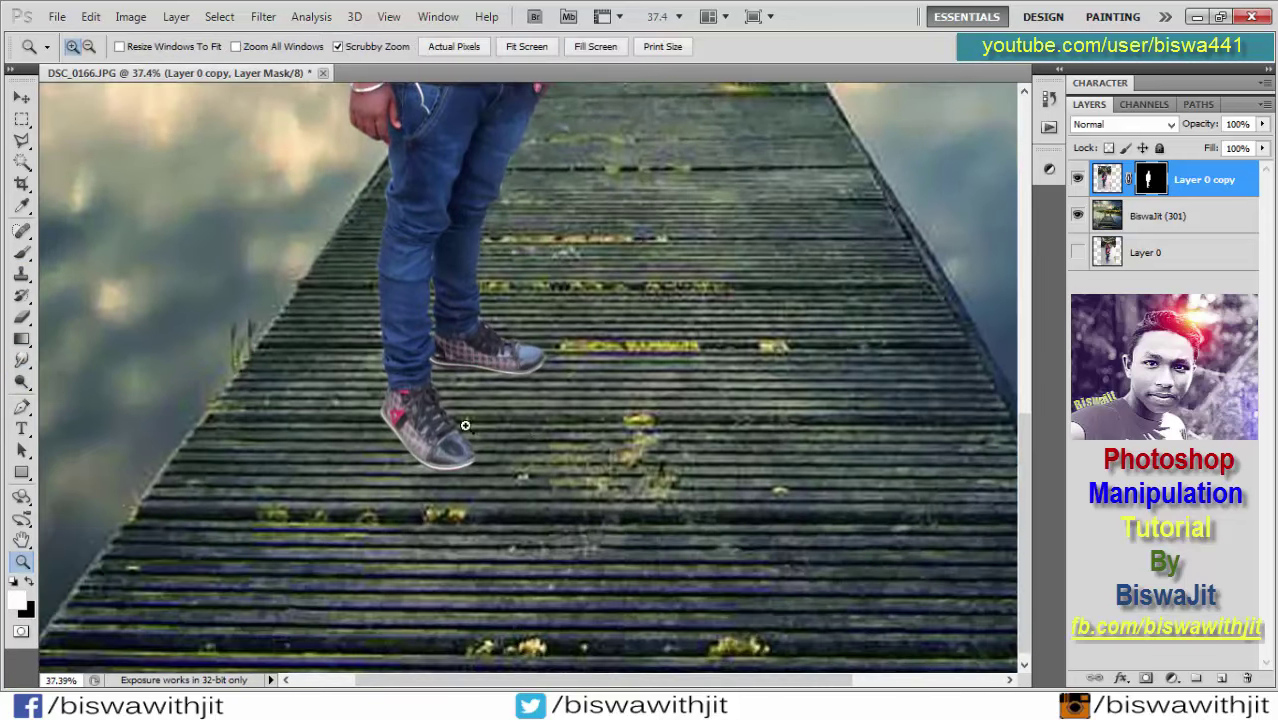
click(22, 360)
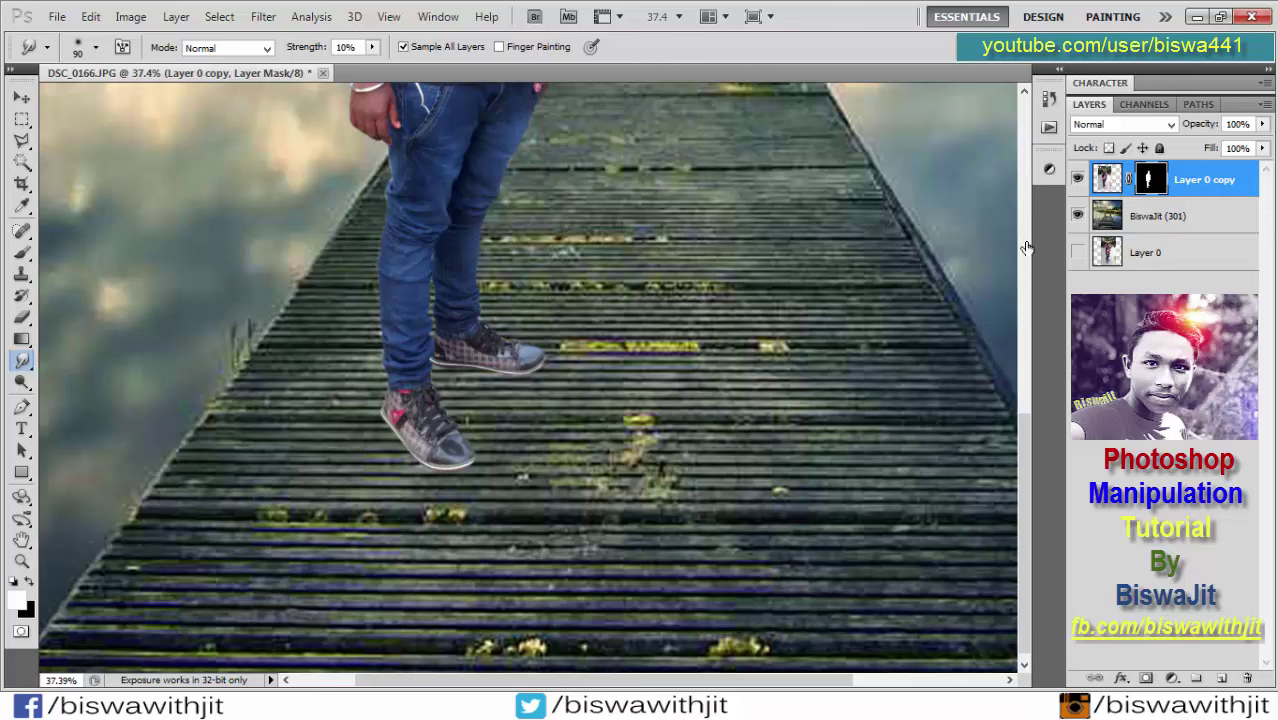
click(1106, 179)
right_click(22, 360)
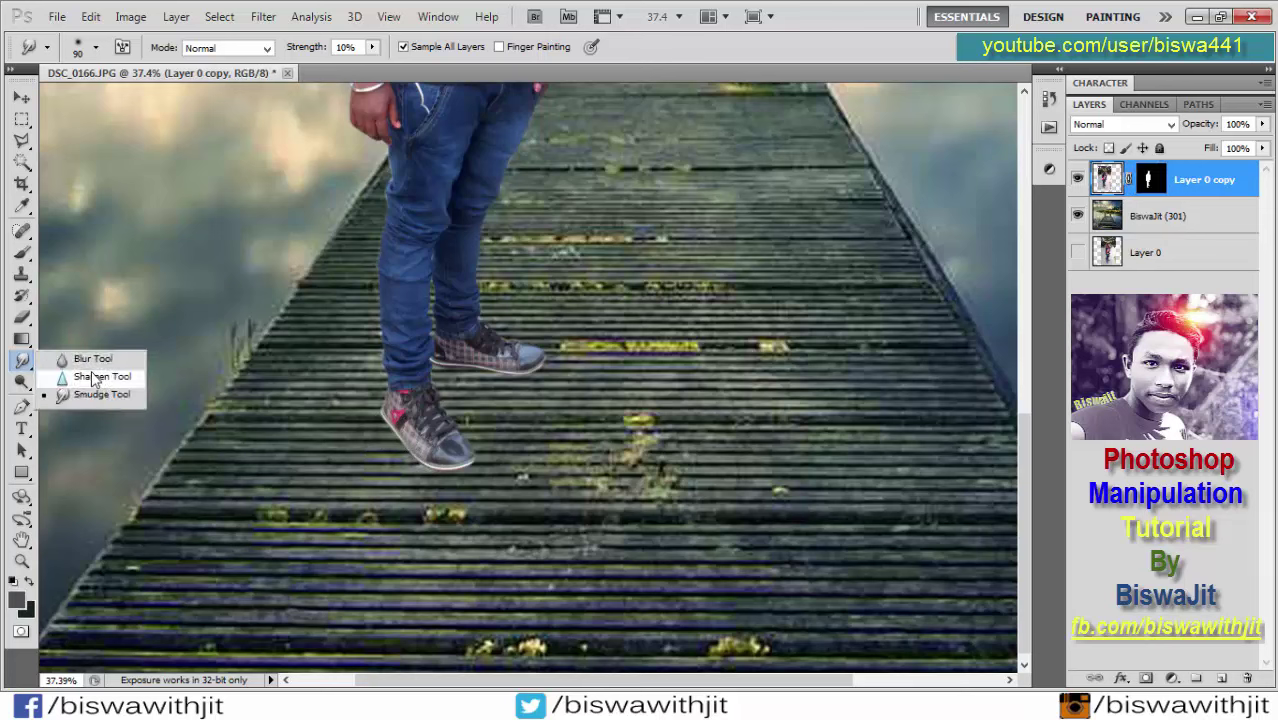
click(22, 381)
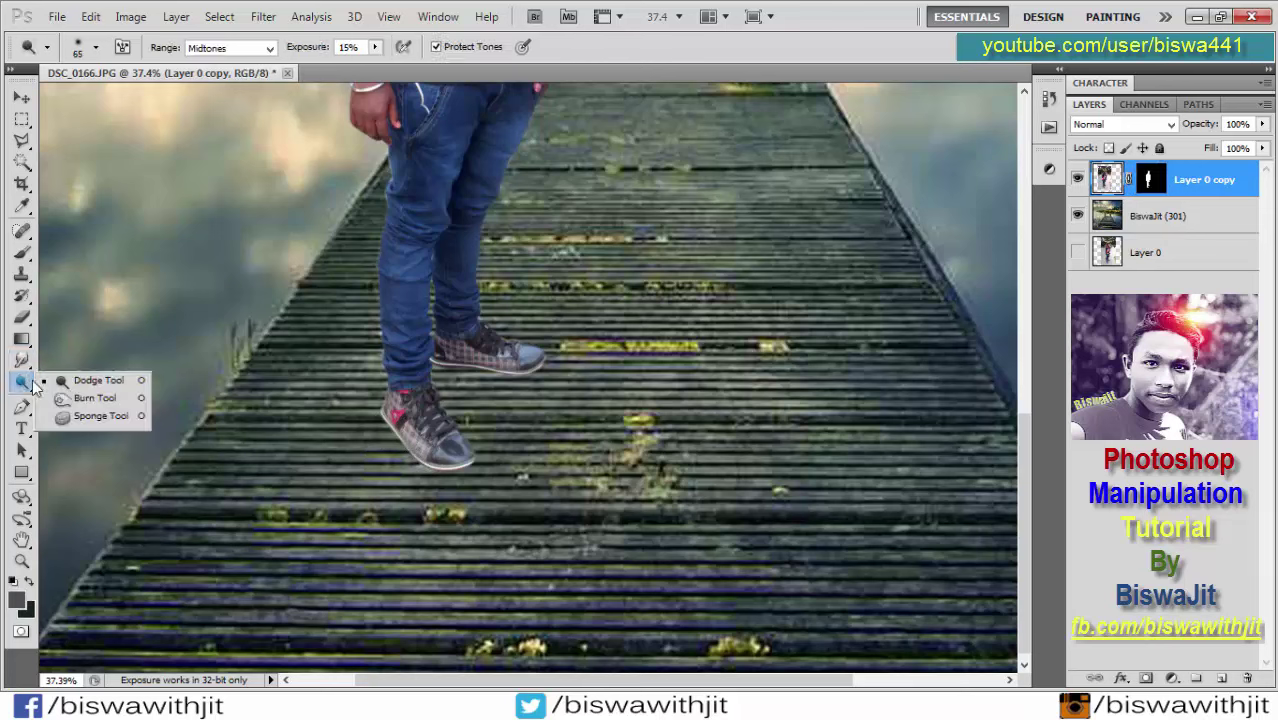
Burn the midtones to darken the man's shoes, then the pier planks beside them
click(80, 400)
mouse_move(395, 415)
mouse_down()
mouse_move(413, 443)
mouse_move(469, 464)
mouse_move(390, 424)
mouse_move(383, 402)
mouse_up()
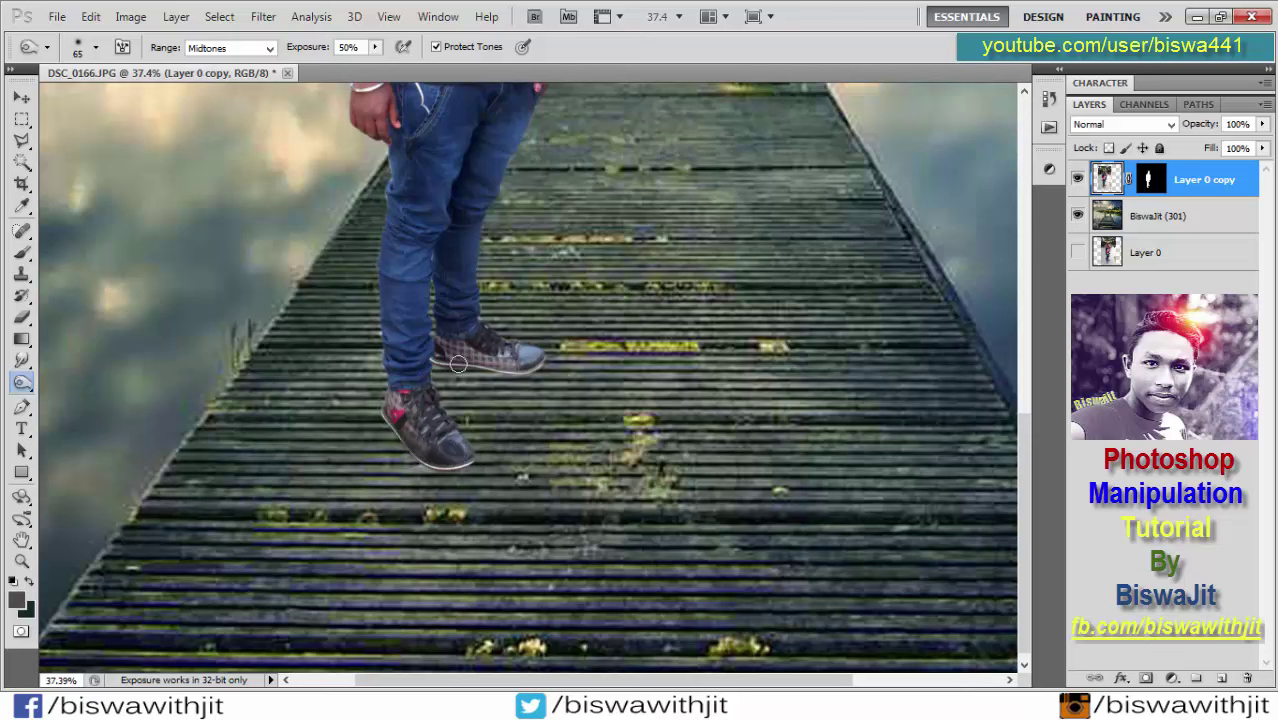
mouse_move(458, 364)
mouse_down()
mouse_move(451, 355)
mouse_move(534, 360)
mouse_move(509, 375)
mouse_up()
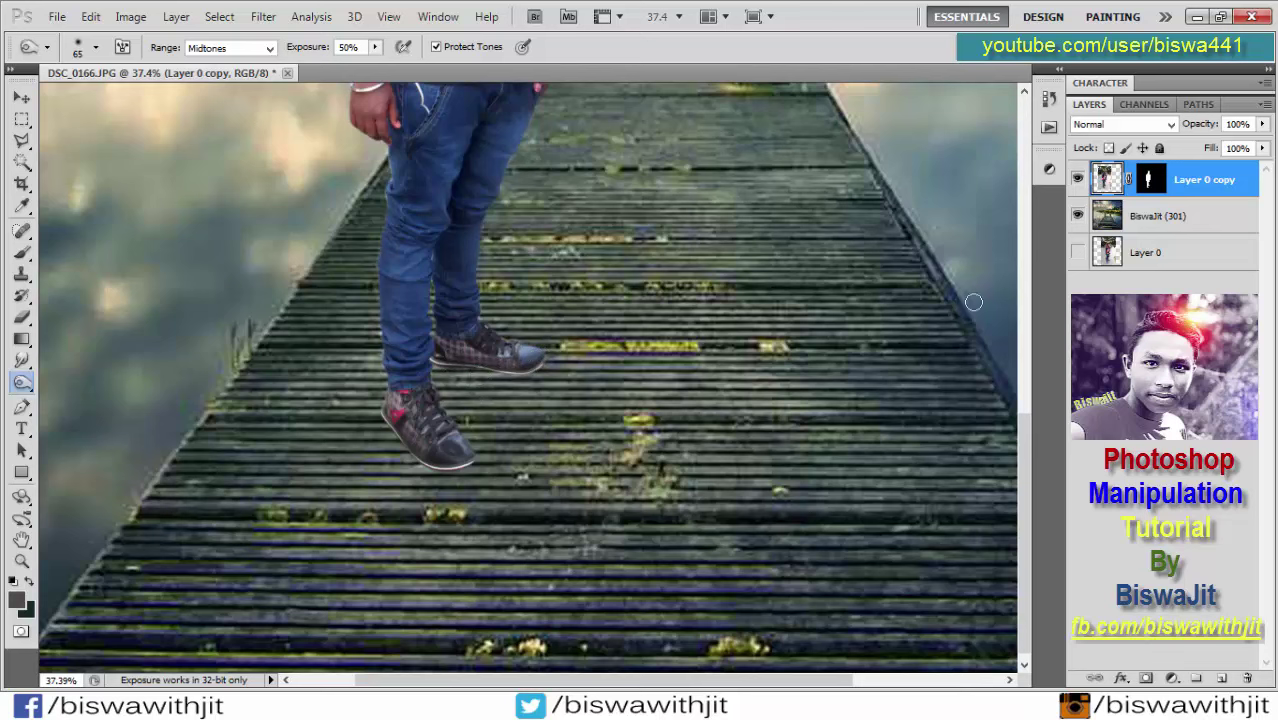
click(1149, 224)
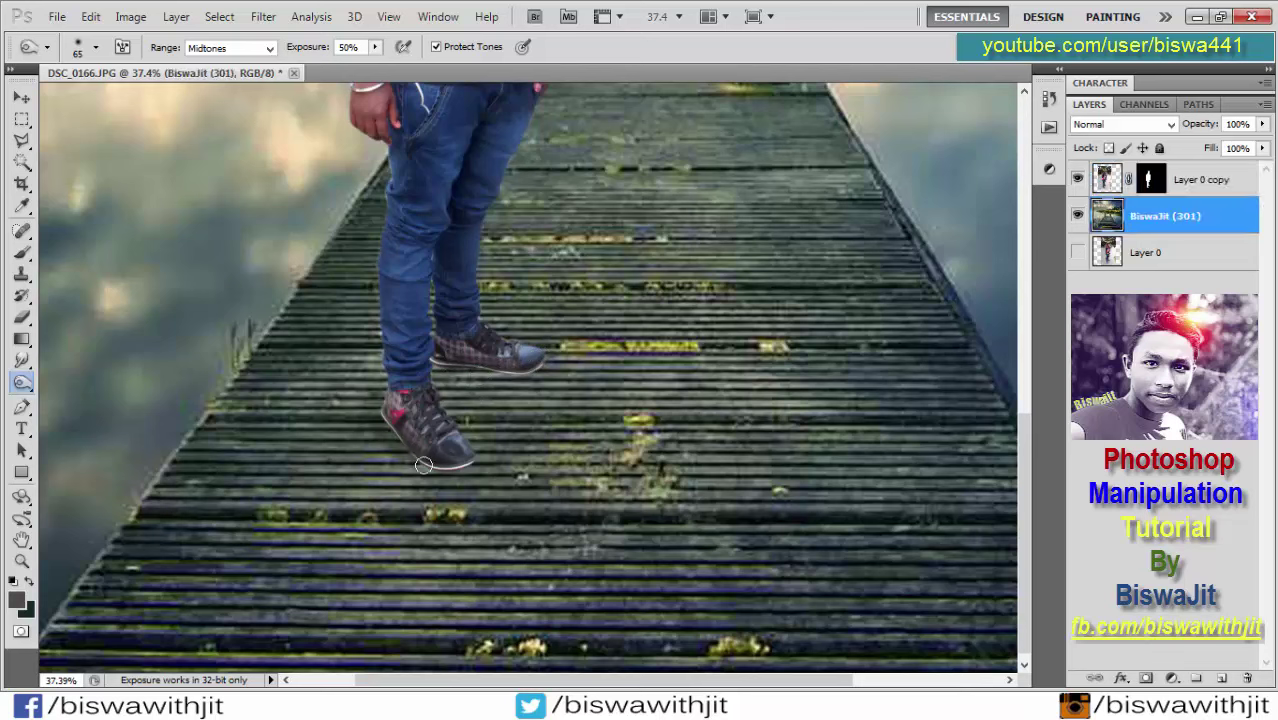
drag(427, 483, 396, 444)
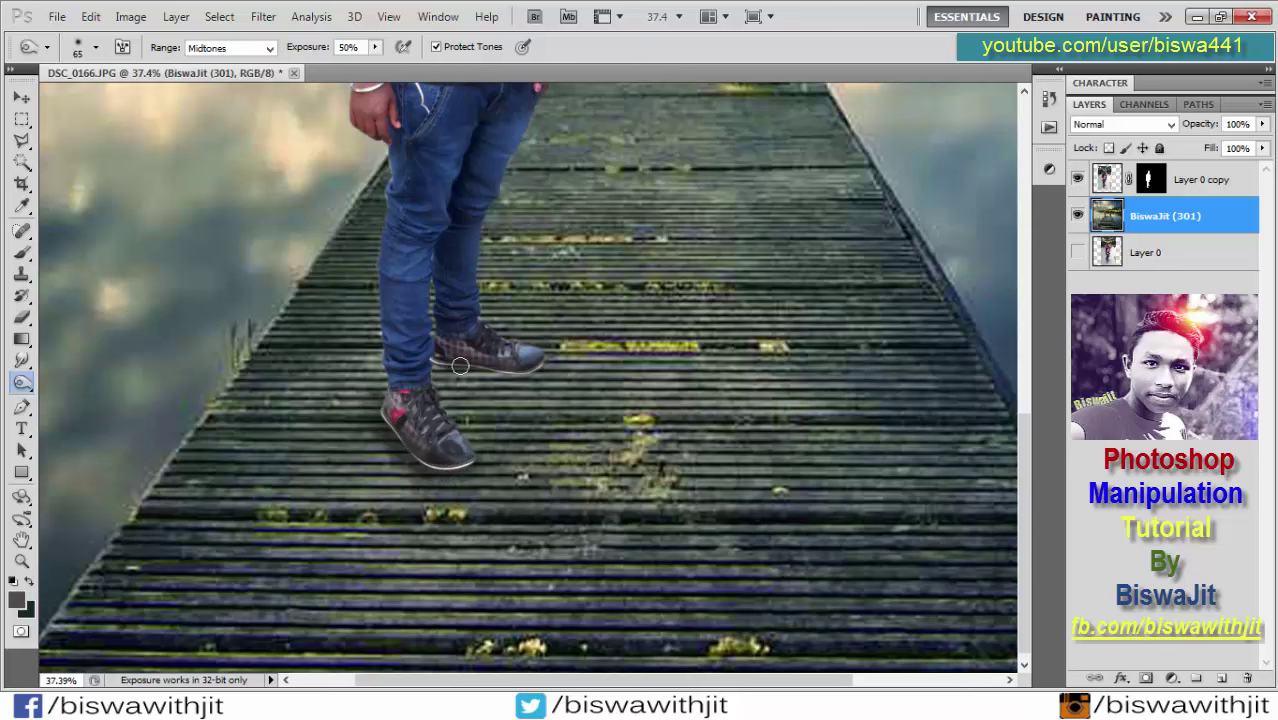
drag(480, 374, 533, 369)
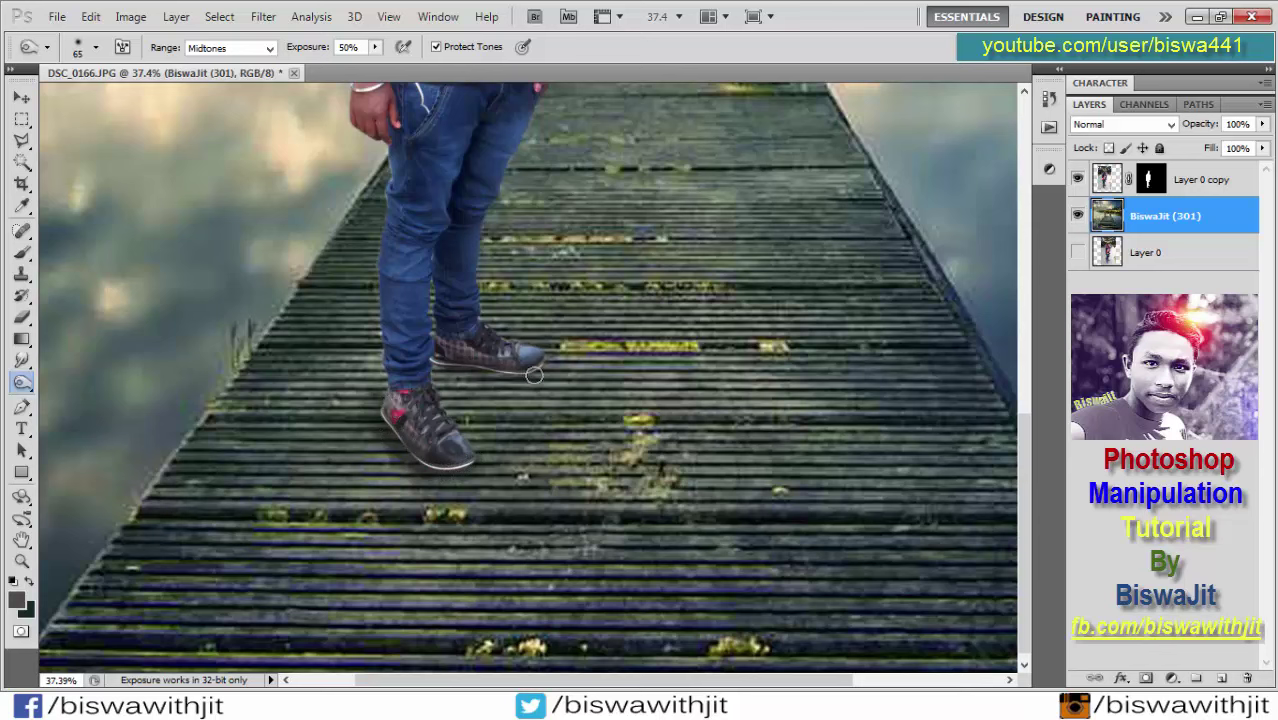
drag(500, 383, 518, 383)
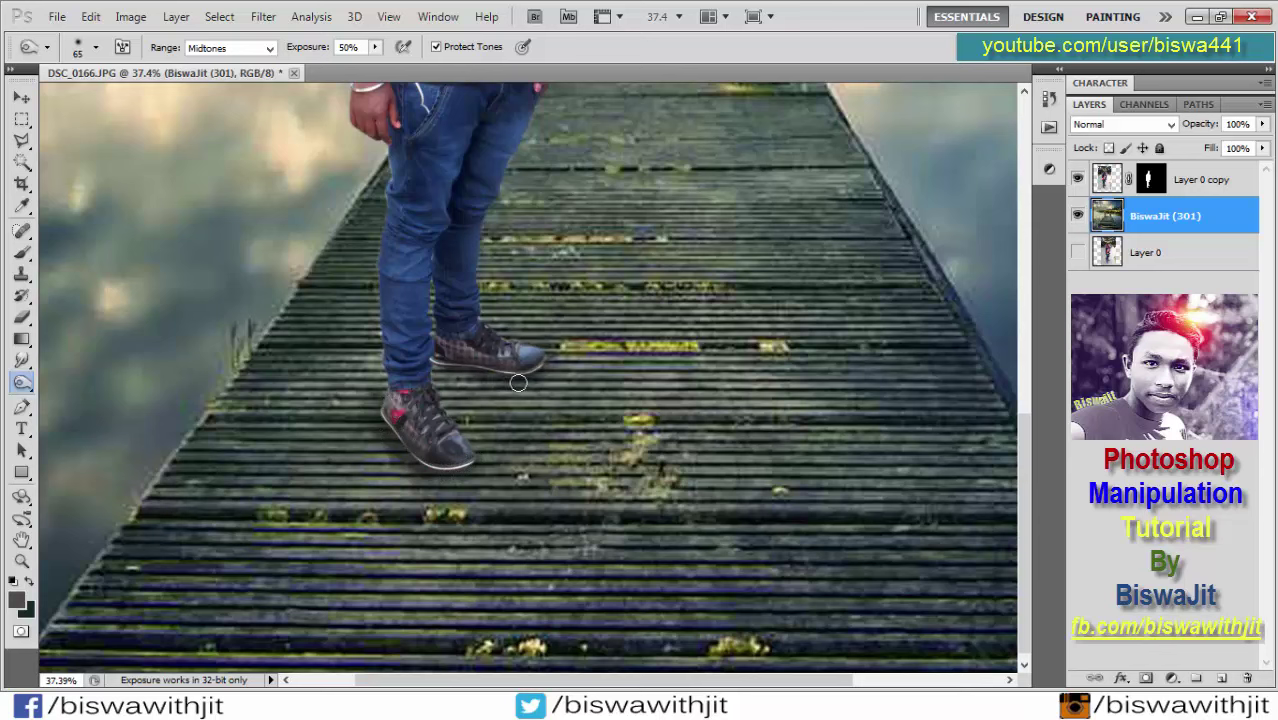
Raise Burn exposure to 80% and deepen the shadows under both shoes
drag(377, 48, 403, 66)
drag(540, 351, 492, 376)
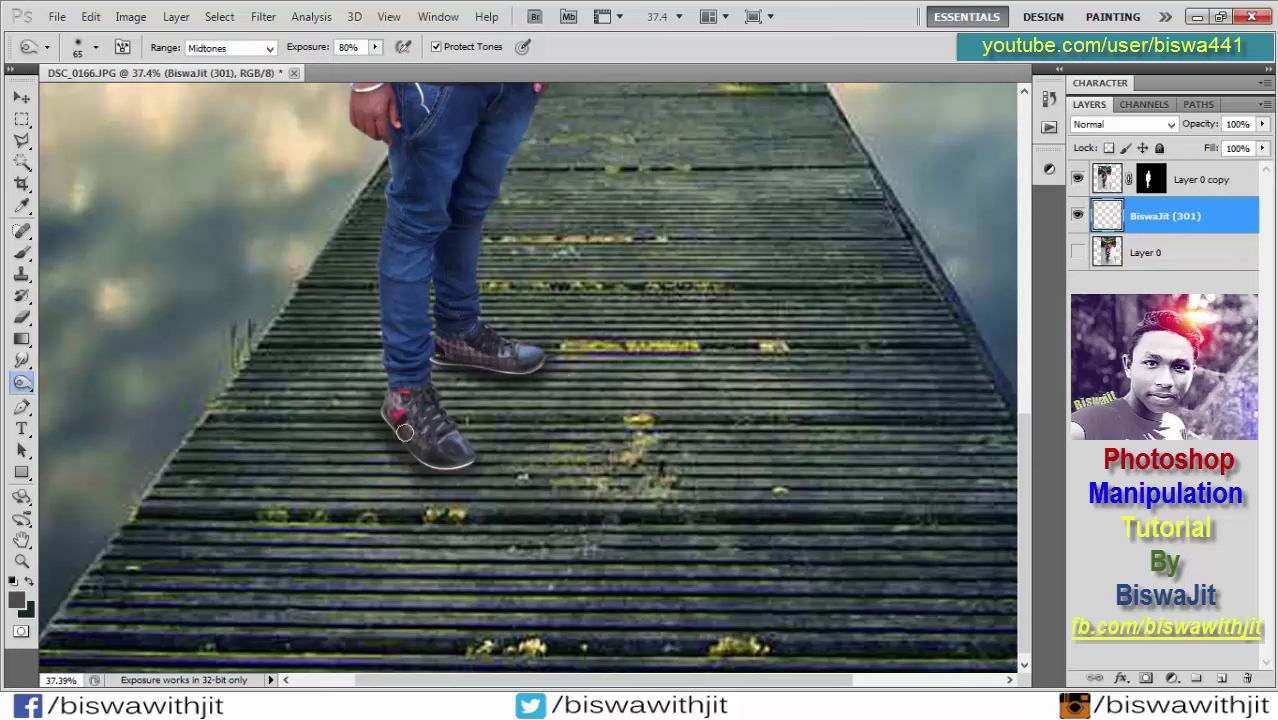
drag(376, 424, 415, 460)
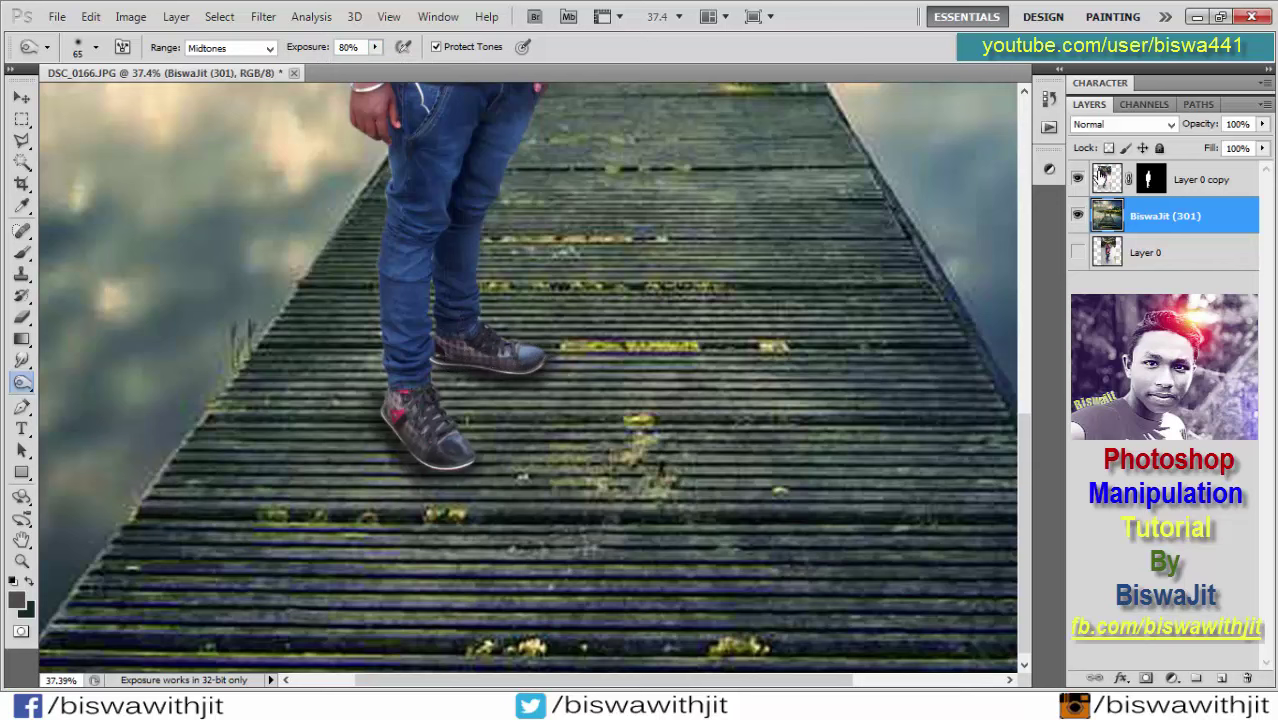
click(1103, 177)
drag(391, 416, 415, 461)
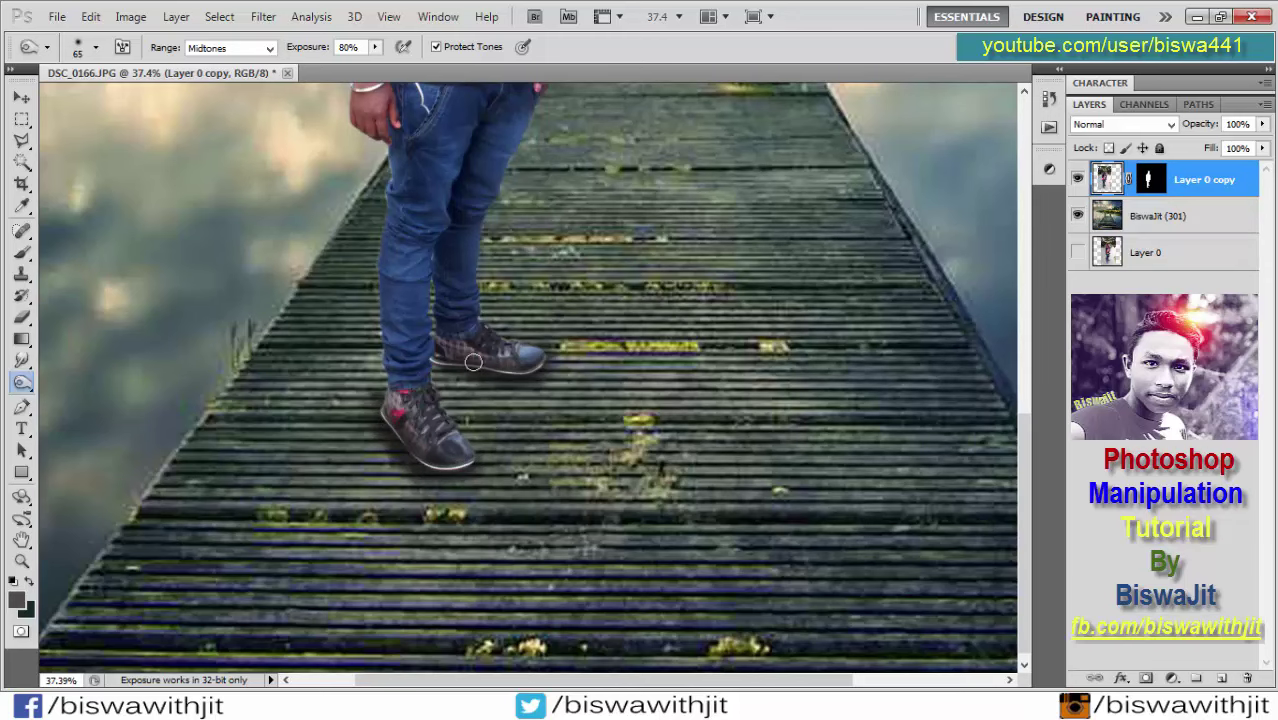
Apply Brightness/Contrast of about 63 and 28 to the man's Layer 0 copy
key(z)
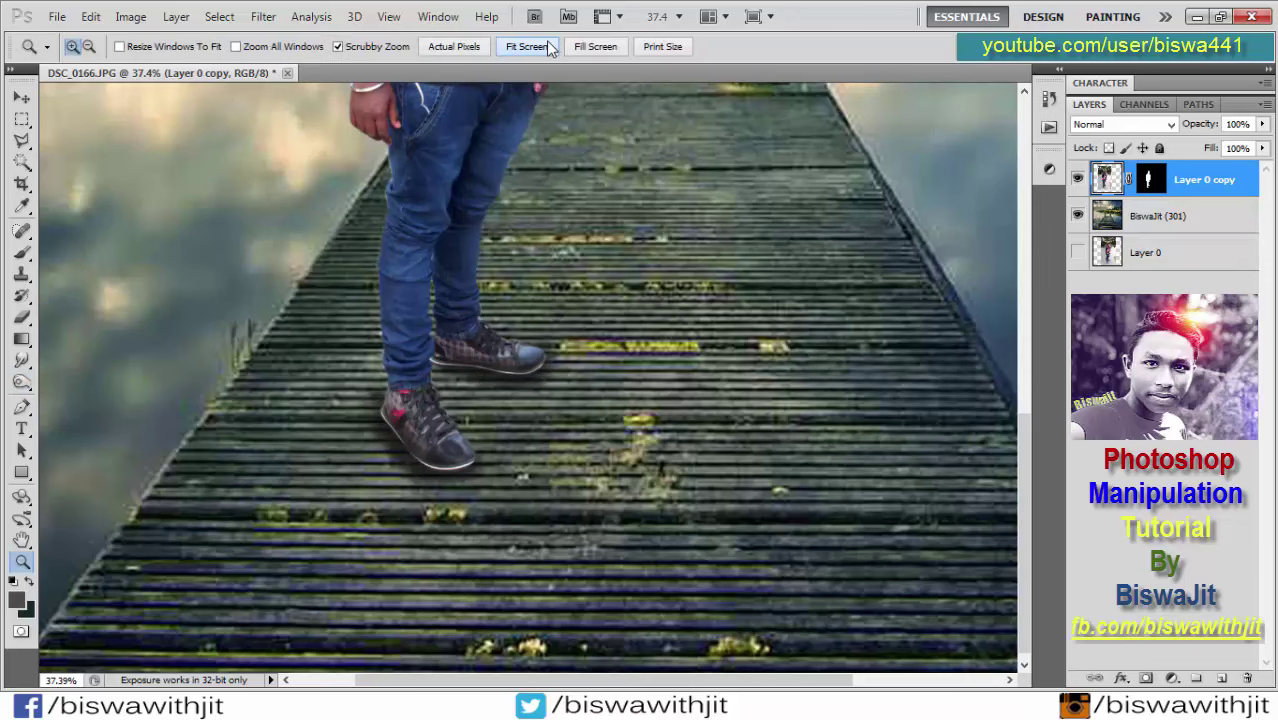
click(548, 46)
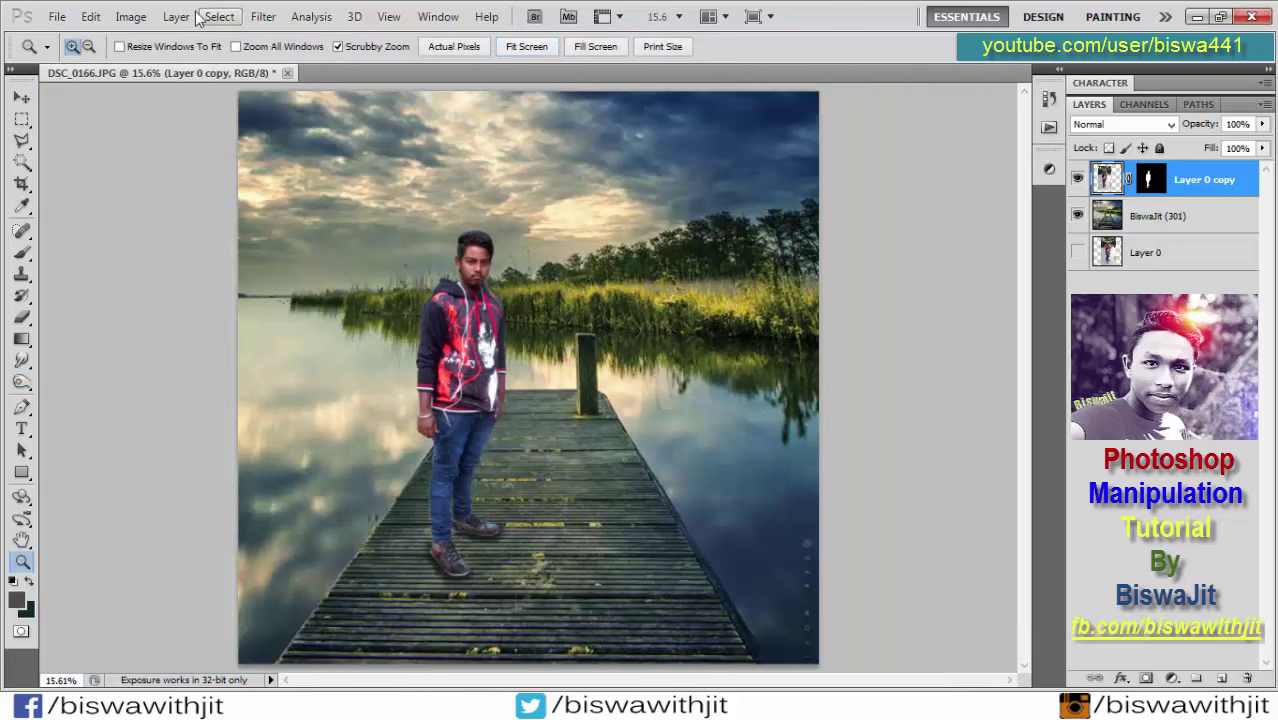
click(263, 17)
mouse_move(159, 63)
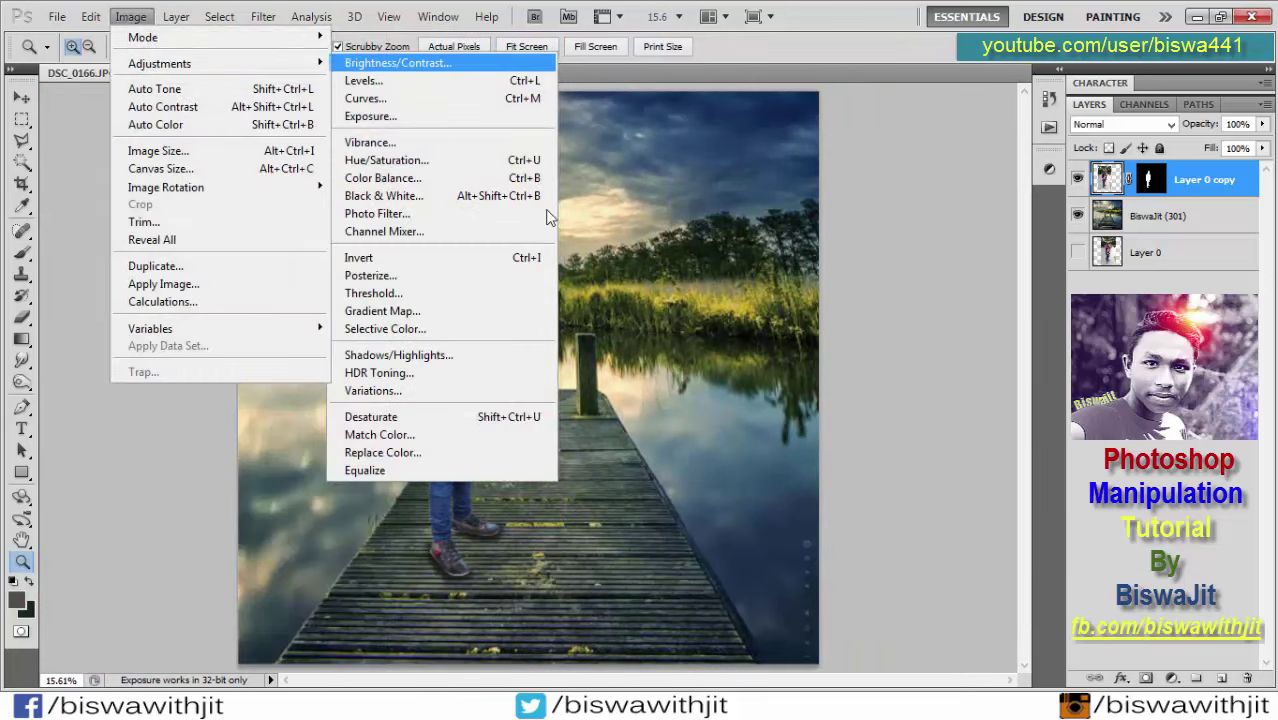
click(372, 64)
click(917, 150)
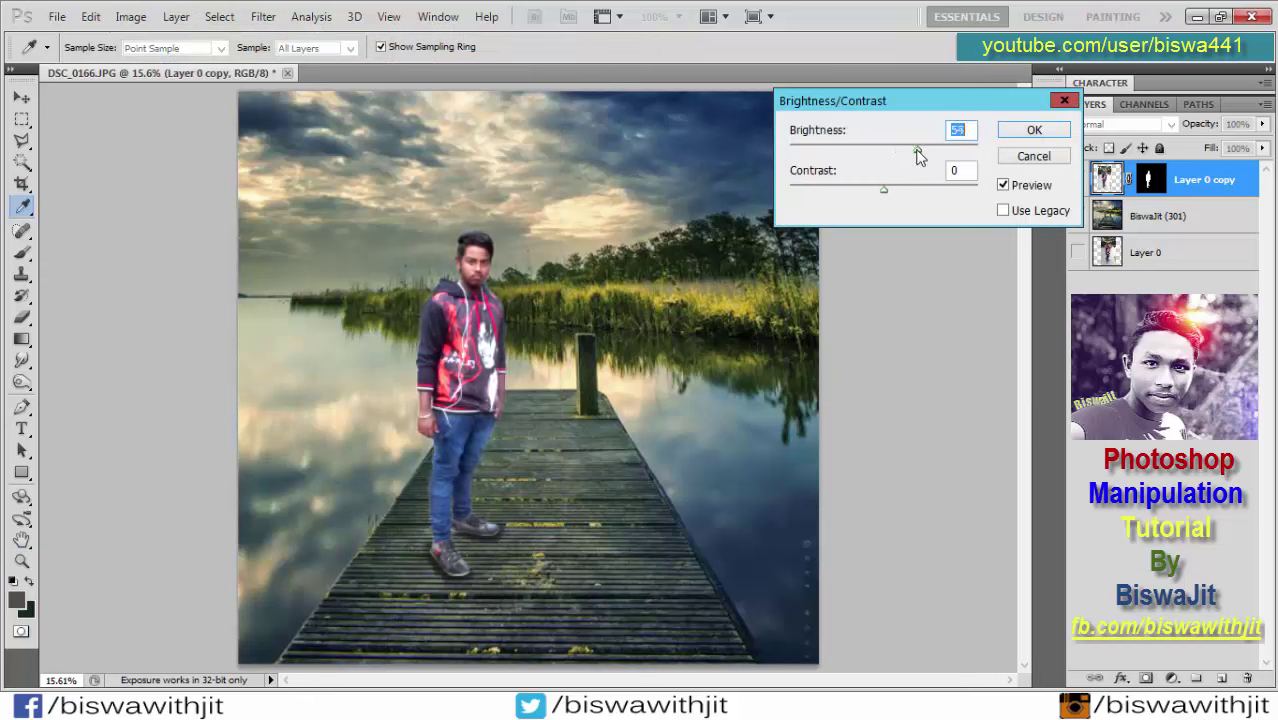
mouse_move(885, 190)
mouse_down()
mouse_move(914, 190)
mouse_move(897, 192)
mouse_up()
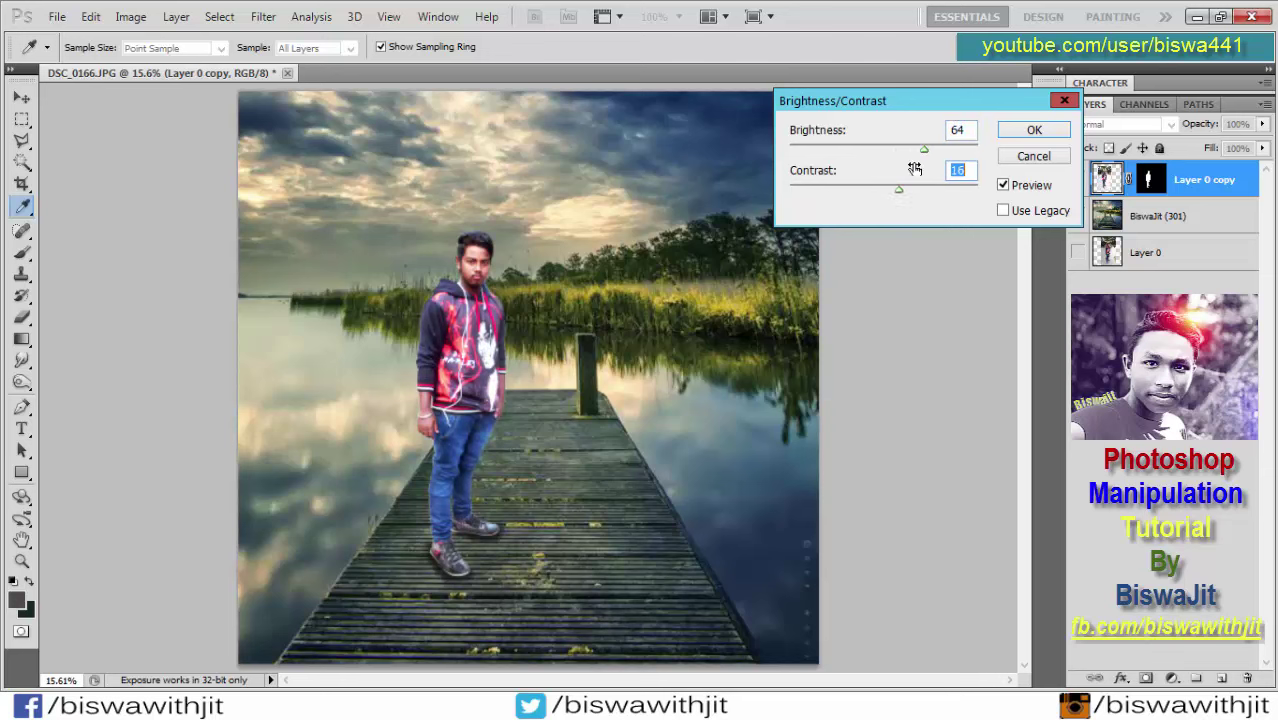
click(918, 150)
drag(921, 149, 909, 192)
click(1017, 135)
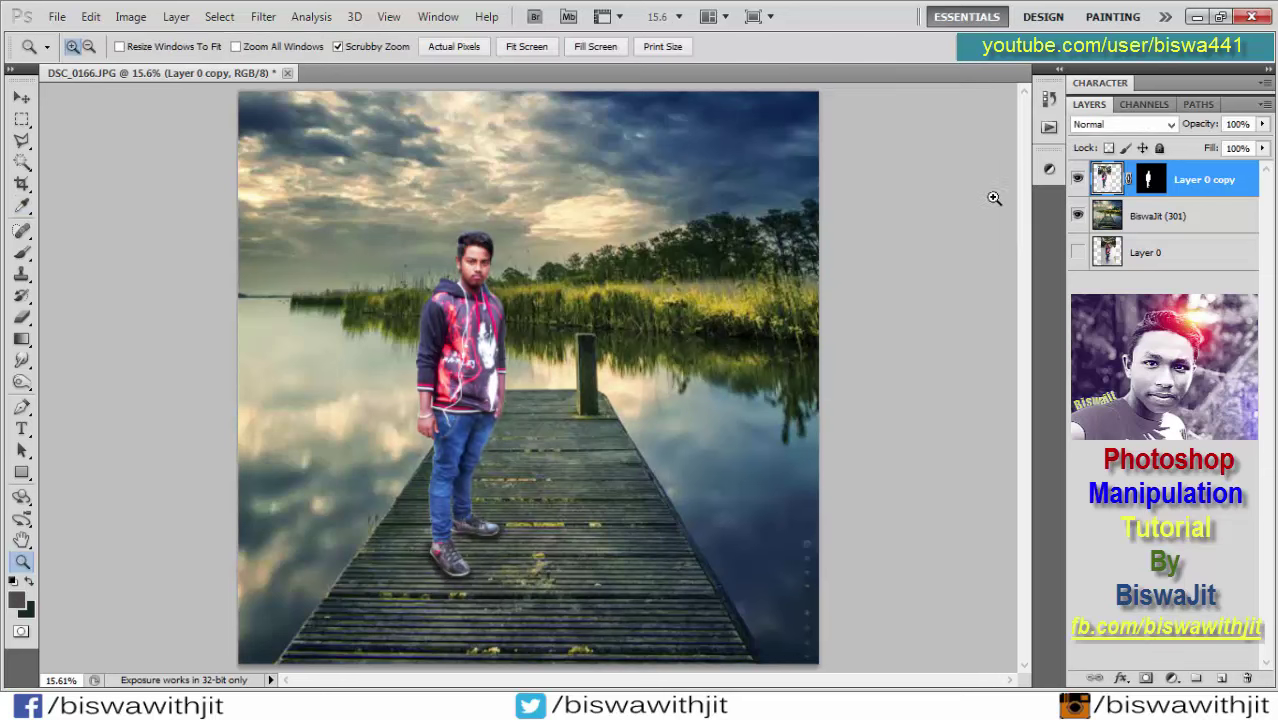
click(1155, 228)
Apply Auto Levels to the pier background and lower the white input slider to lift highlights
click(131, 16)
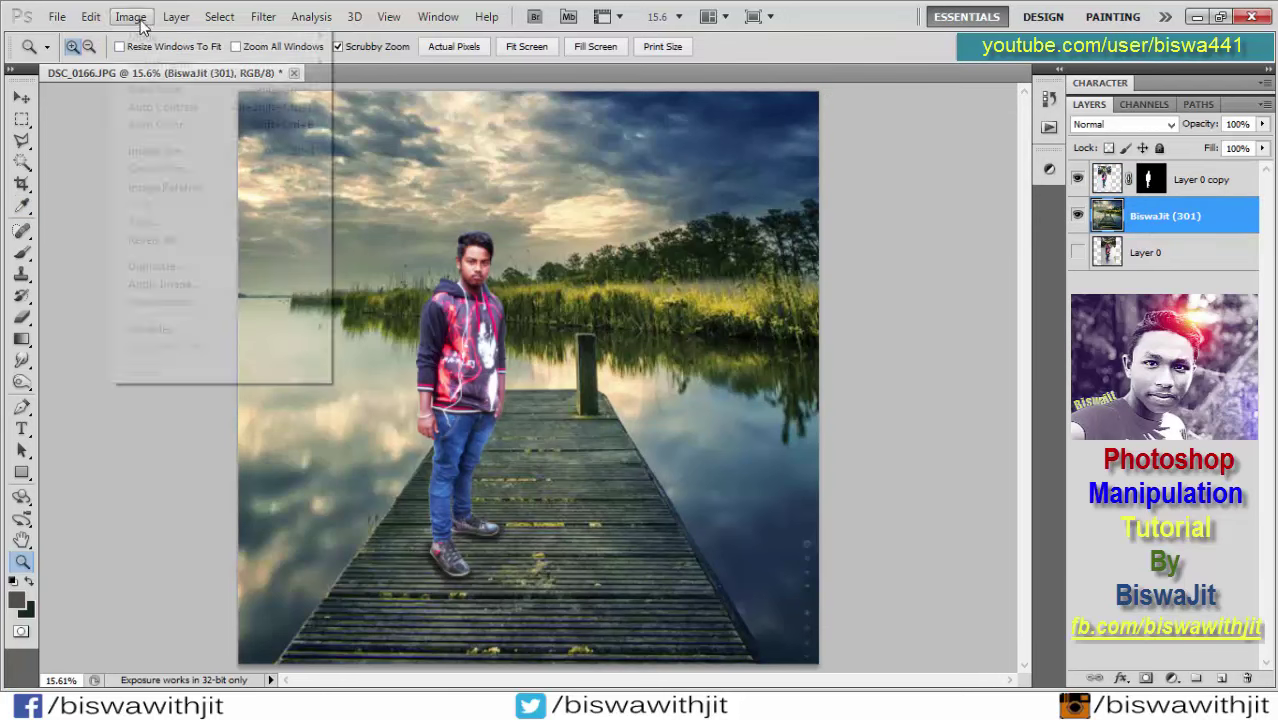
click(368, 84)
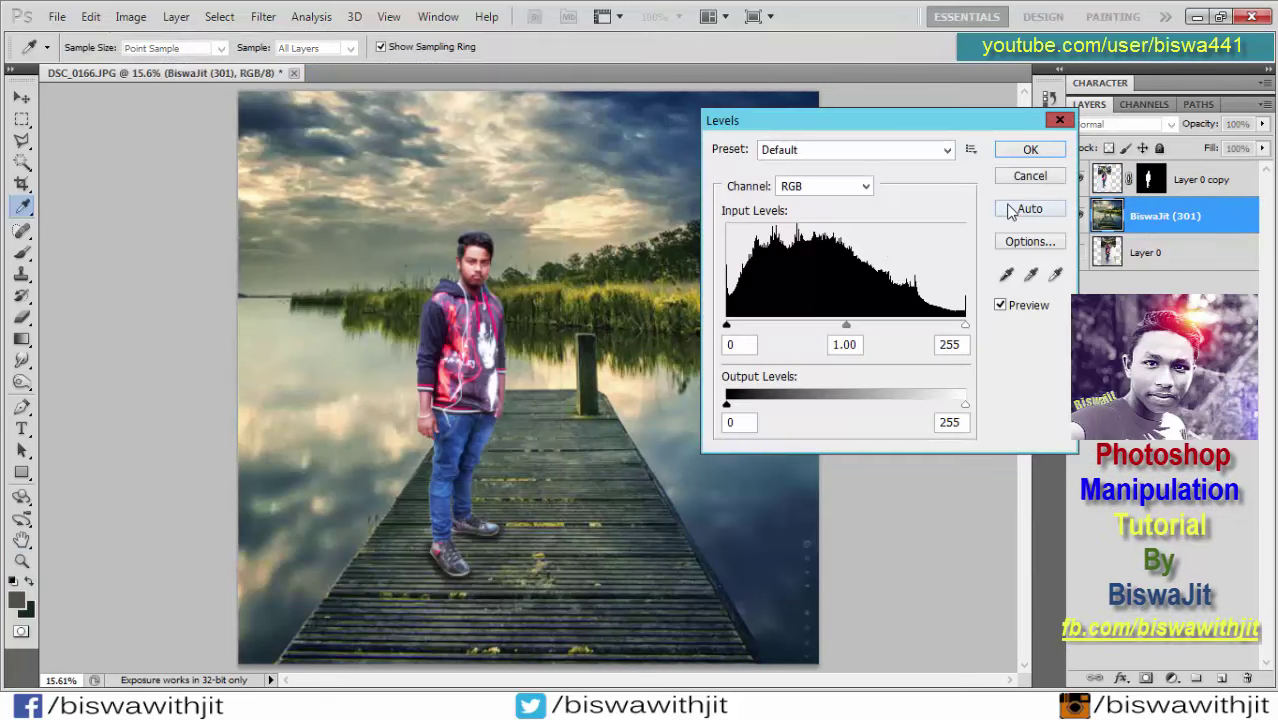
click(1030, 208)
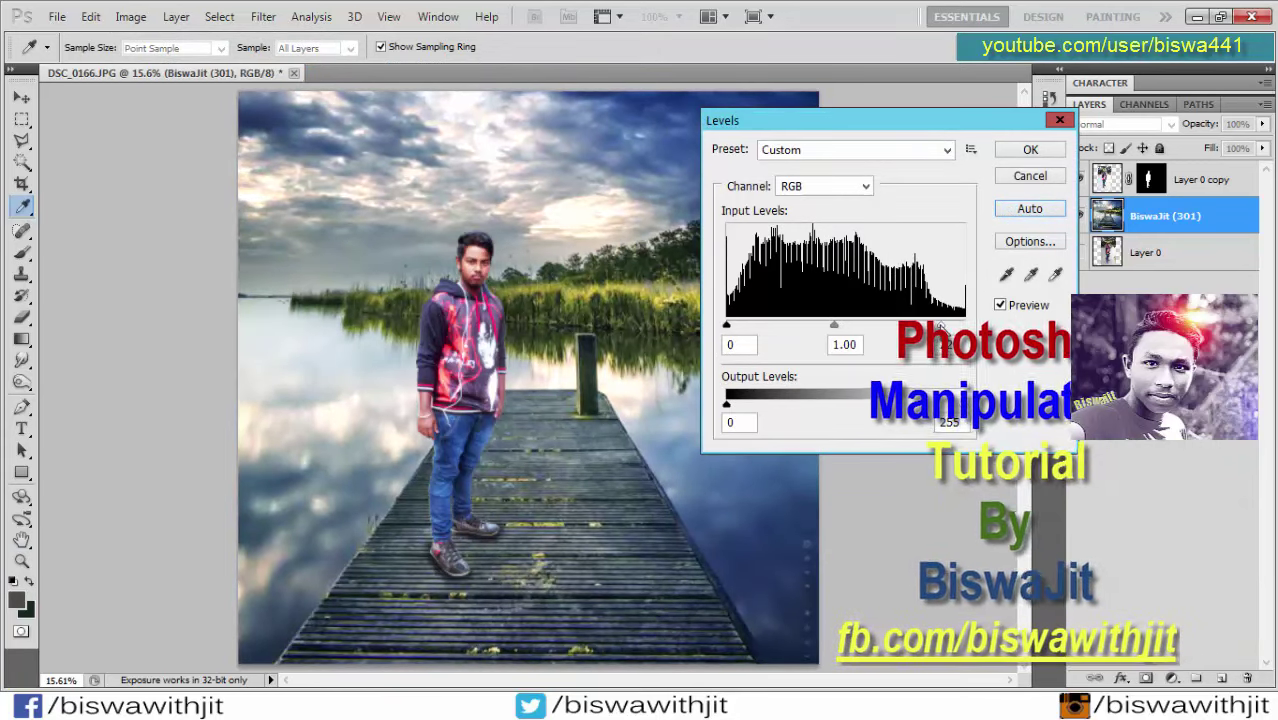
drag(965, 325, 949, 326)
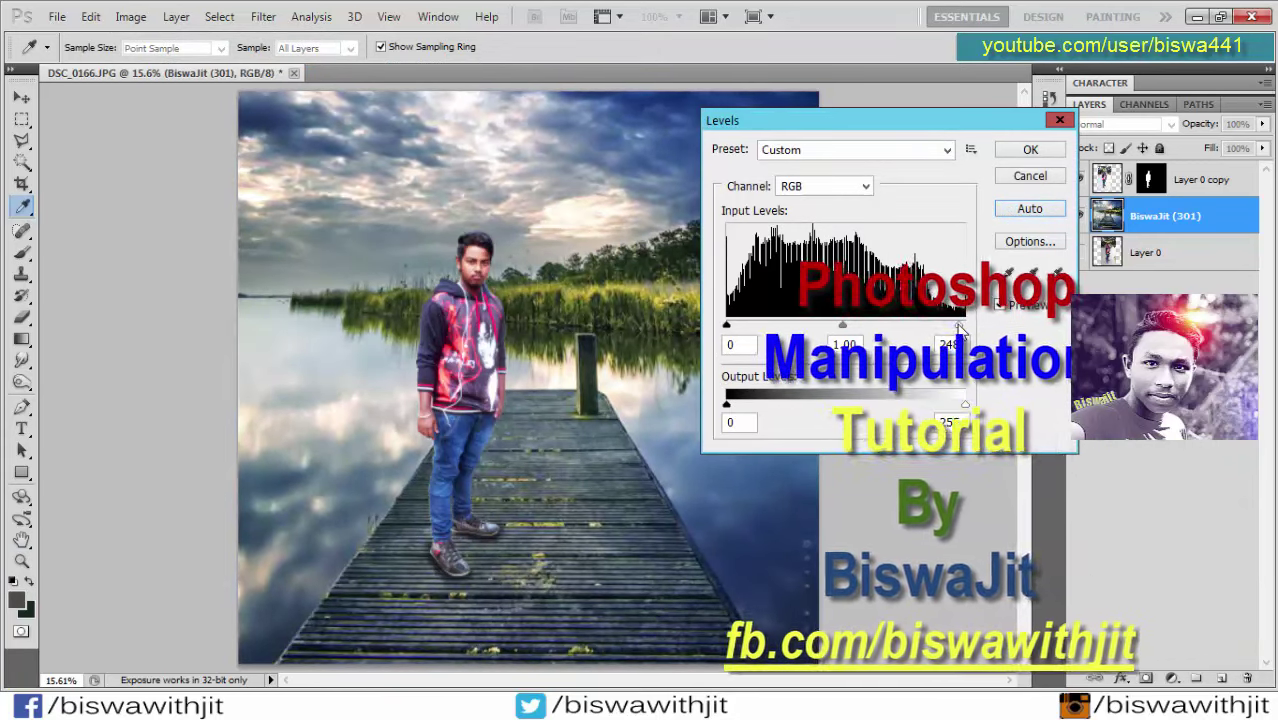
click(1030, 152)
key(z)
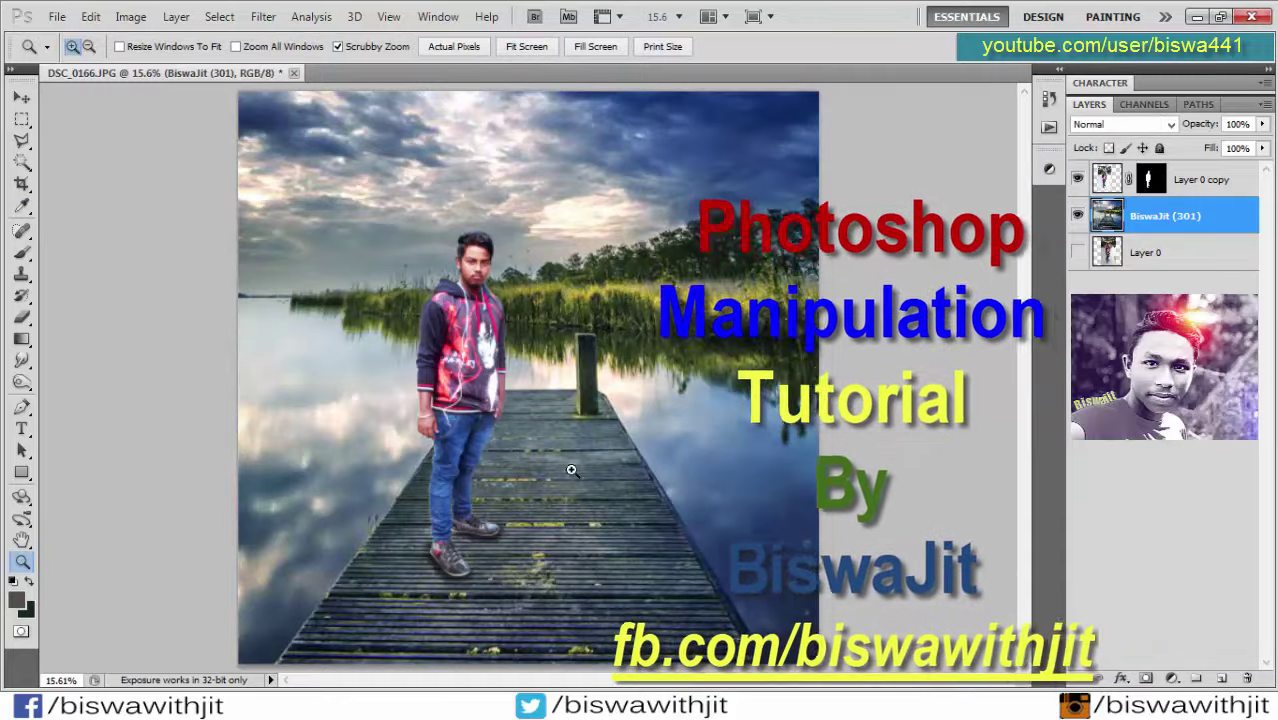
mouse_move(442, 522)
mouse_down()
mouse_move(515, 541)
mouse_move(466, 527)
mouse_up()
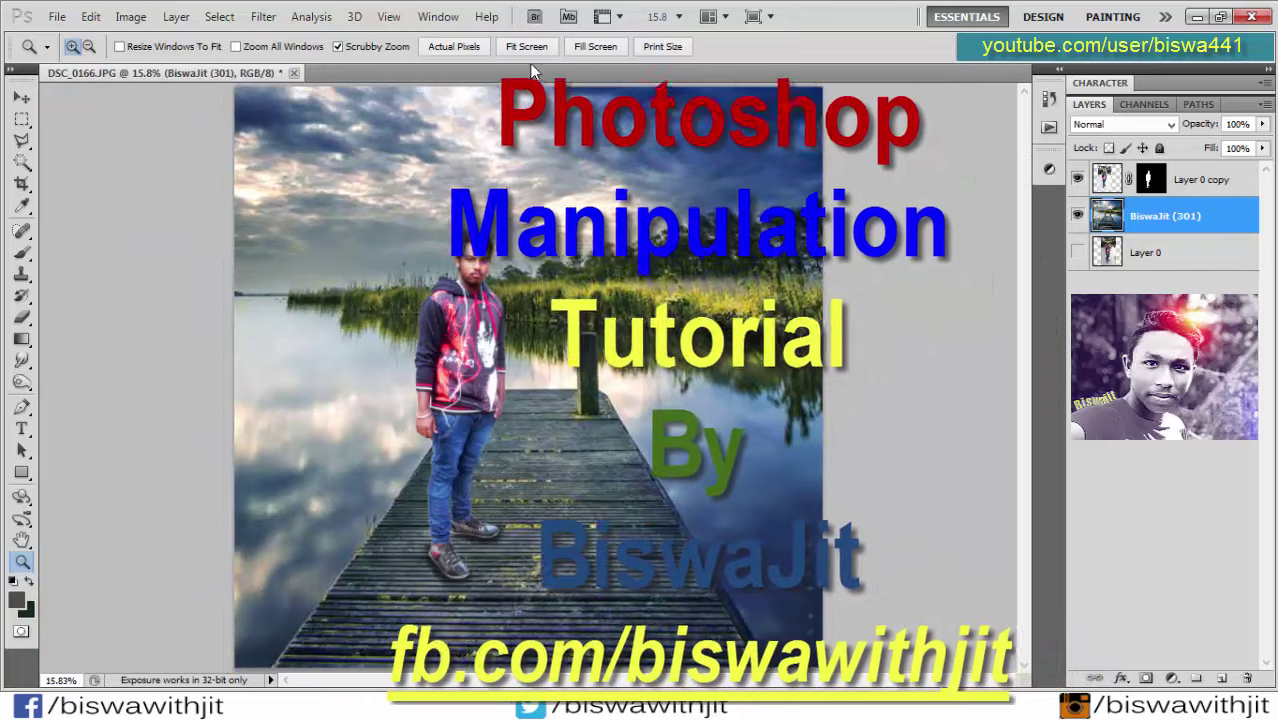
click(526, 46)
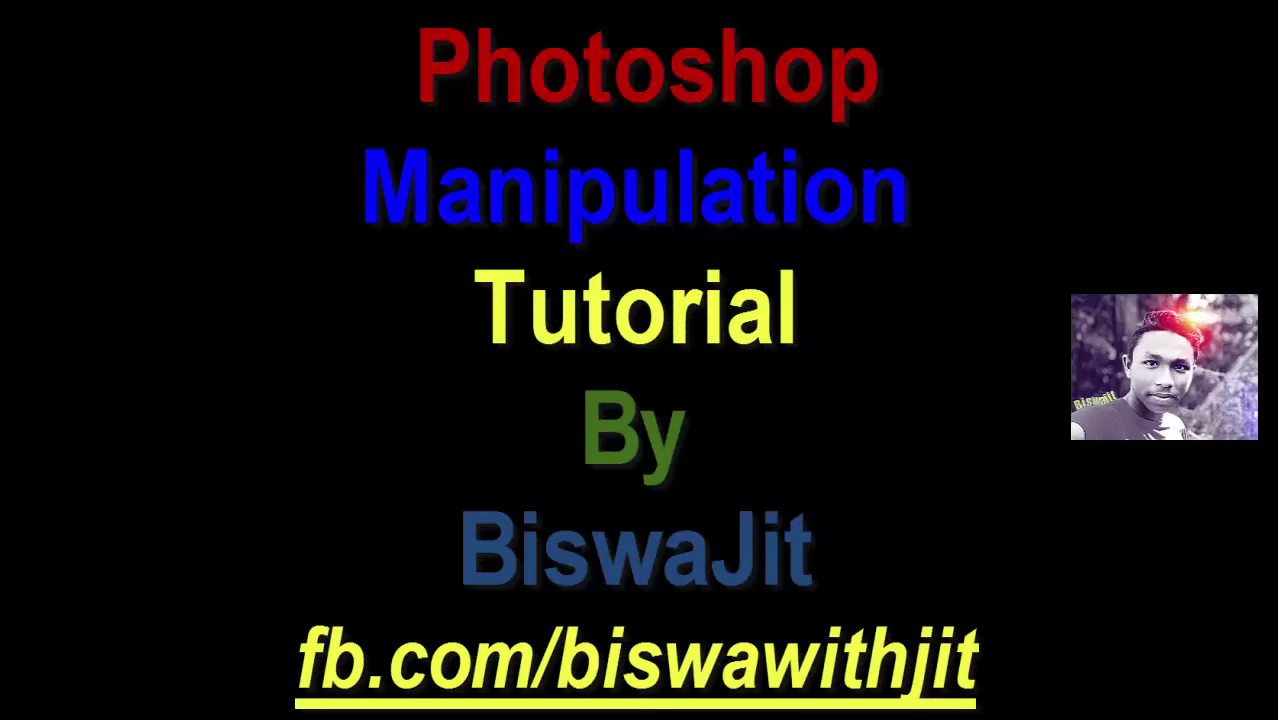